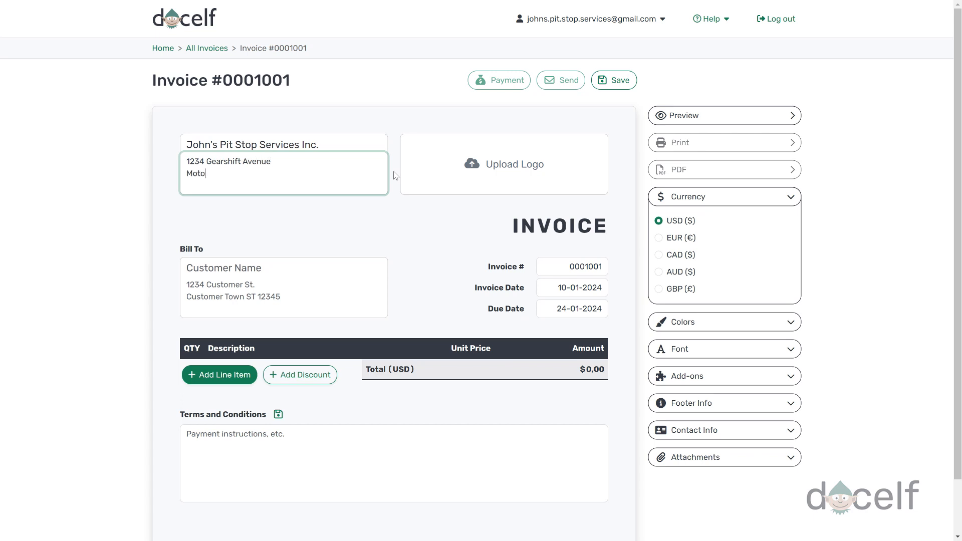
Step: Complete the sender address with the city/state/ZIP line and the country line
{"action": "type", "text": "ville, MA 02139"}
{"action": "key", "text": "Return"}
{"action": "type", "text": "USA"}
Step: Fill the invoice footer with the business phone number, e-mail address and website
{"action": "left_click", "coordinate": [792, 403]}
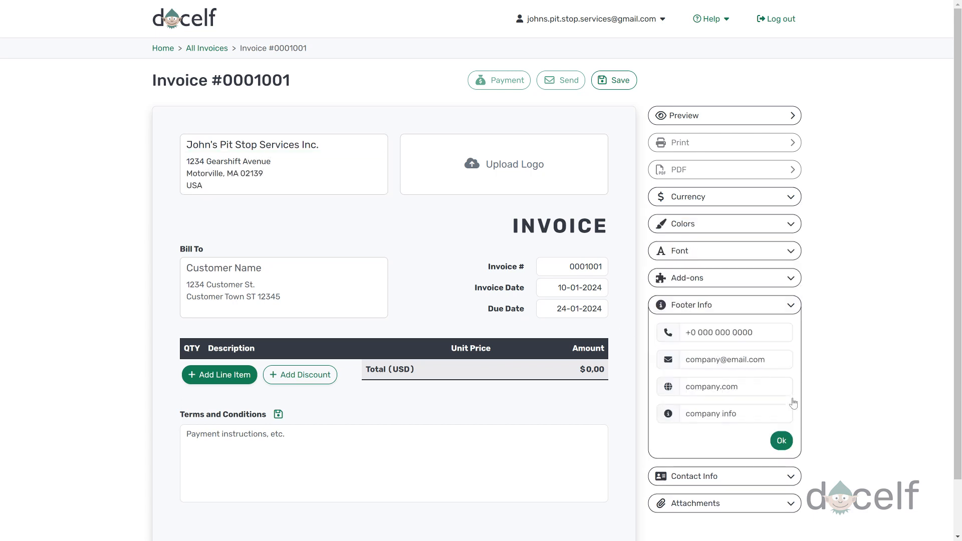
{"action": "left_click", "coordinate": [756, 332]}
{"action": "type", "text": "(555) 222-4567"}
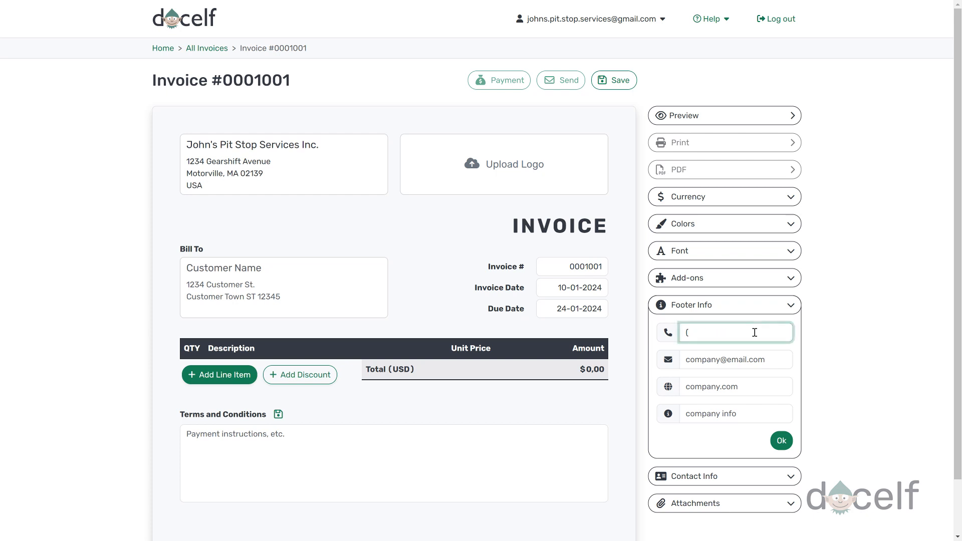
{"action": "key", "text": "Tab"}
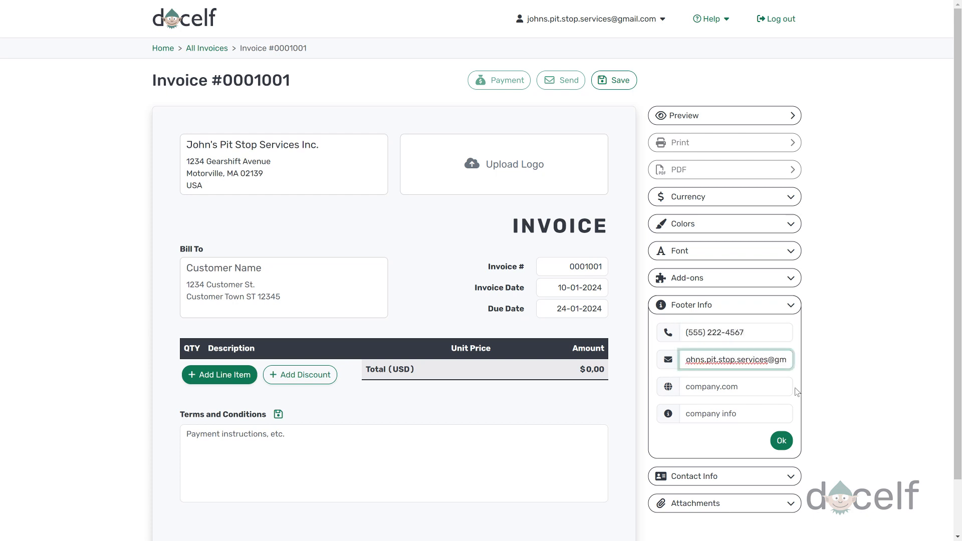
{"action": "key", "text": "Tab"}
{"action": "type", "text": "www.johnspitstopservice.com"}
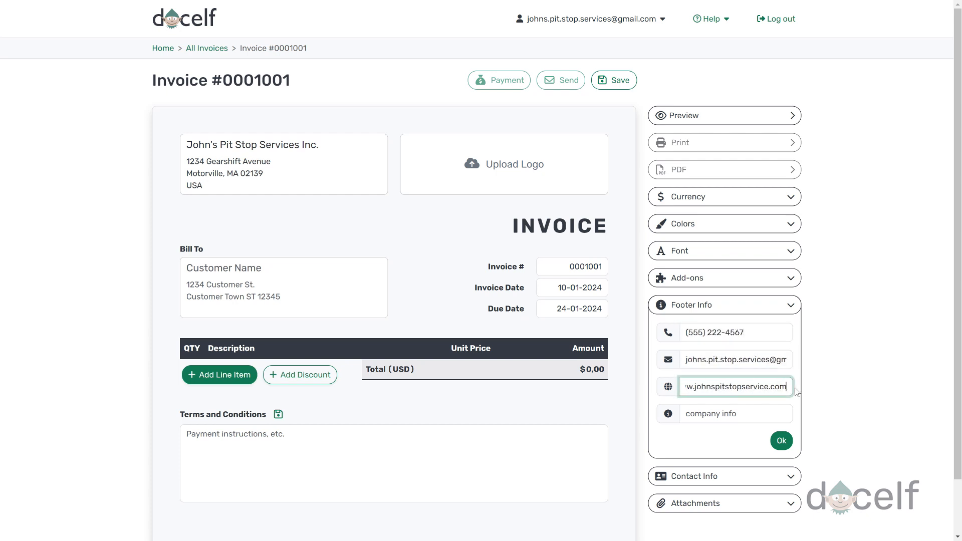
{"action": "left_click", "coordinate": [782, 440]}
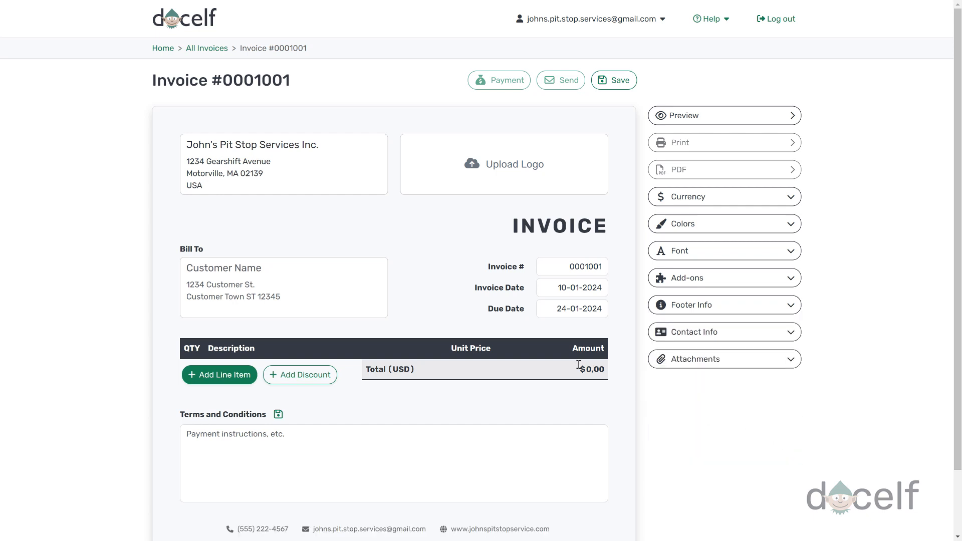
{"action": "scroll", "coordinate": [421, 481], "scroll_direction": "down", "scroll_amount": 3}
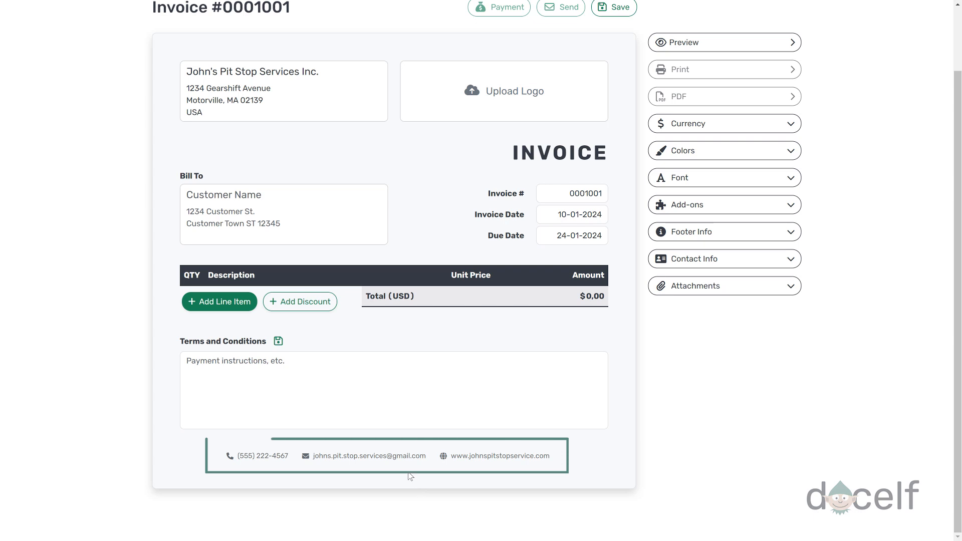
{"action": "scroll", "coordinate": [371, 391], "scroll_direction": "up", "scroll_amount": 3}
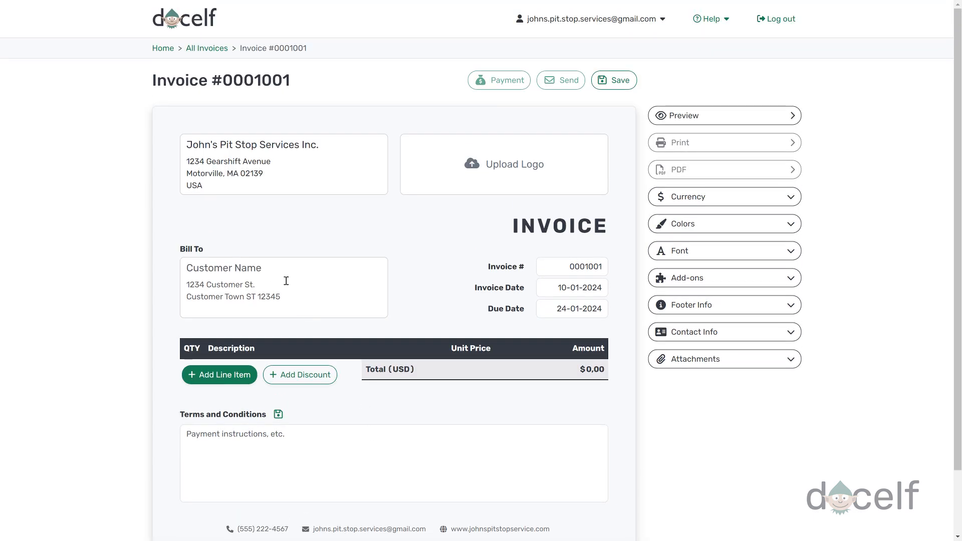
Step: Enter the customer's full name and three-line postal address under Bill To
{"action": "left_click", "coordinate": [281, 267]}
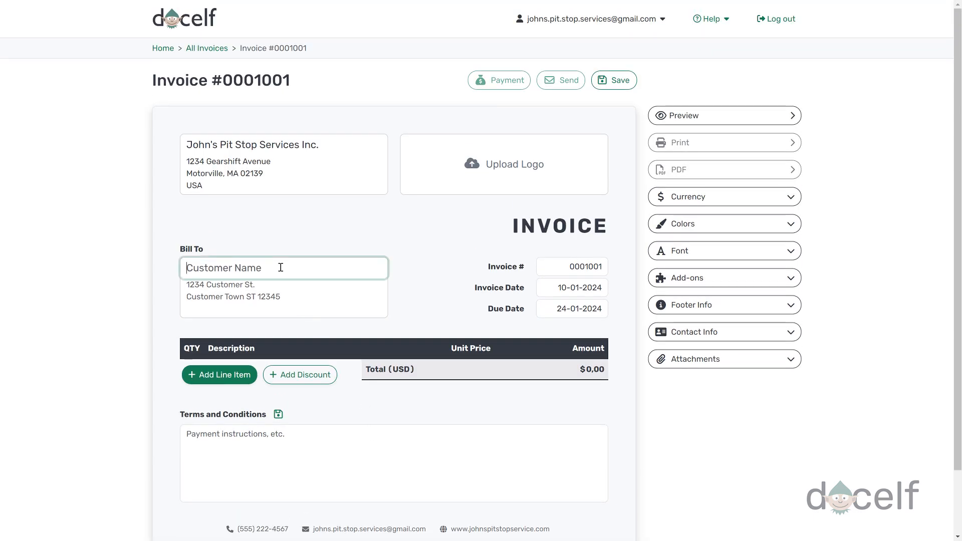
{"action": "key", "text": "Tab"}
{"action": "type", "text": "78"}
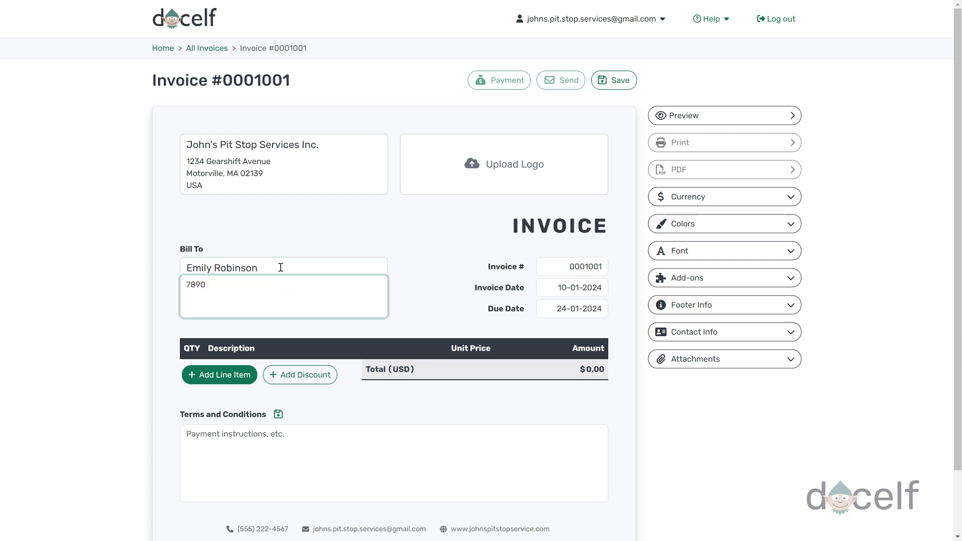
{"action": "type", "text": "90 Wrench Way"}
{"action": "key", "text": "Return"}
{"action": "type", "text": "Autotown, NY 10025"}
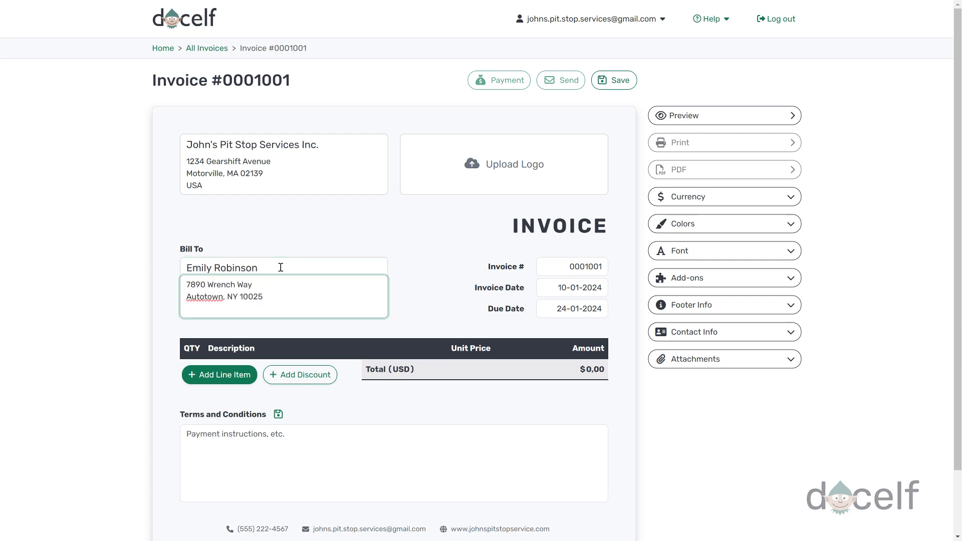
{"action": "key", "text": "Return"}
{"action": "type", "text": "USA"}
Step: Save the customer's phone number and e-mail address in Contact Info
{"action": "left_click", "coordinate": [791, 333]}
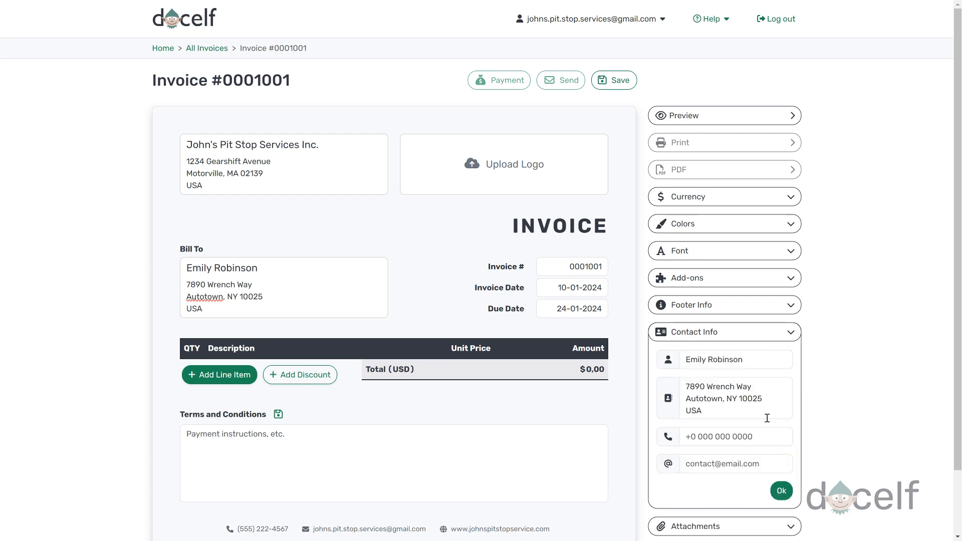
{"action": "left_click", "coordinate": [761, 442]}
{"action": "type", "text": "(555) 222-4567"}
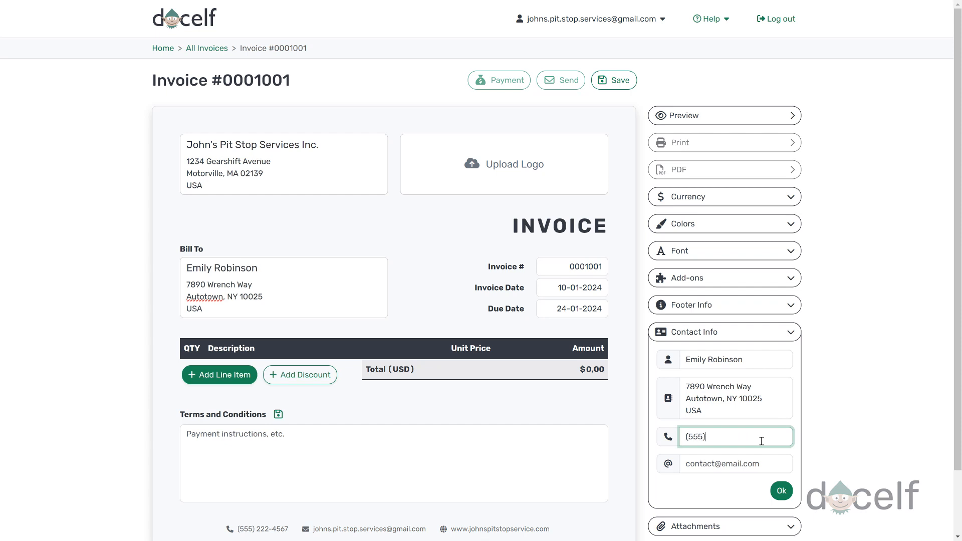
{"action": "key", "text": "Tab"}
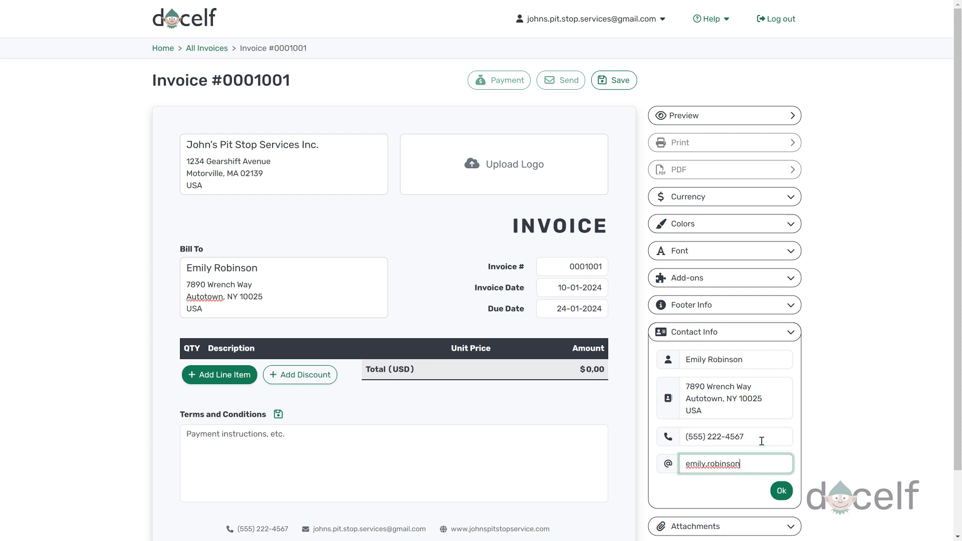
{"action": "left_click", "coordinate": [782, 491]}
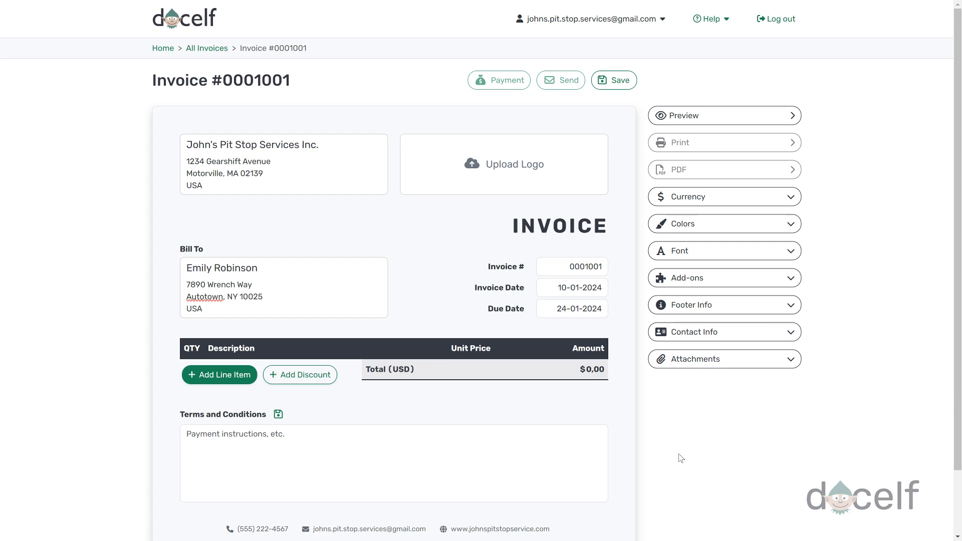
Step: Add an Oil Change line (150), creating a 5% Sales Tax and applying it
{"action": "left_click", "coordinate": [239, 377]}
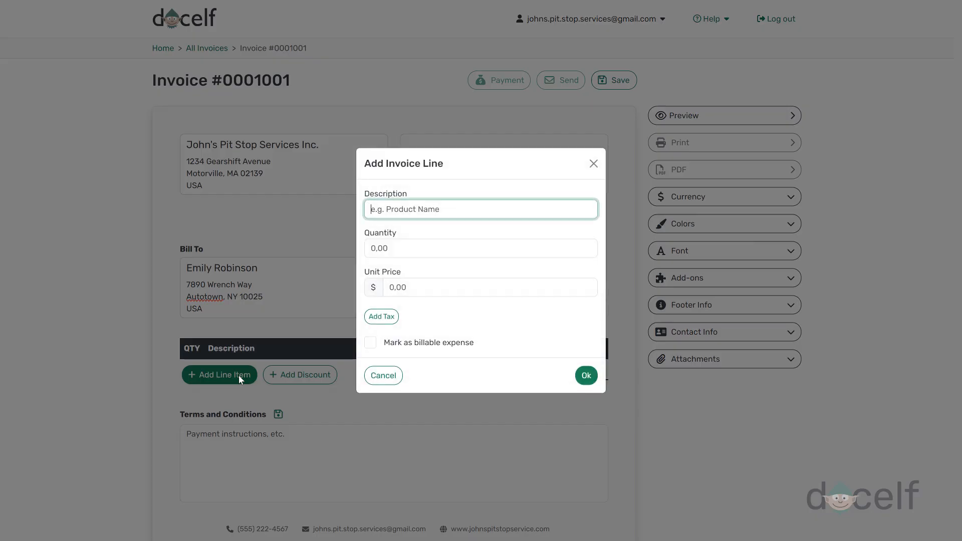
{"action": "type", "text": "Oil Change"}
{"action": "key", "text": "Tab"}
{"action": "type", "text": "150"}
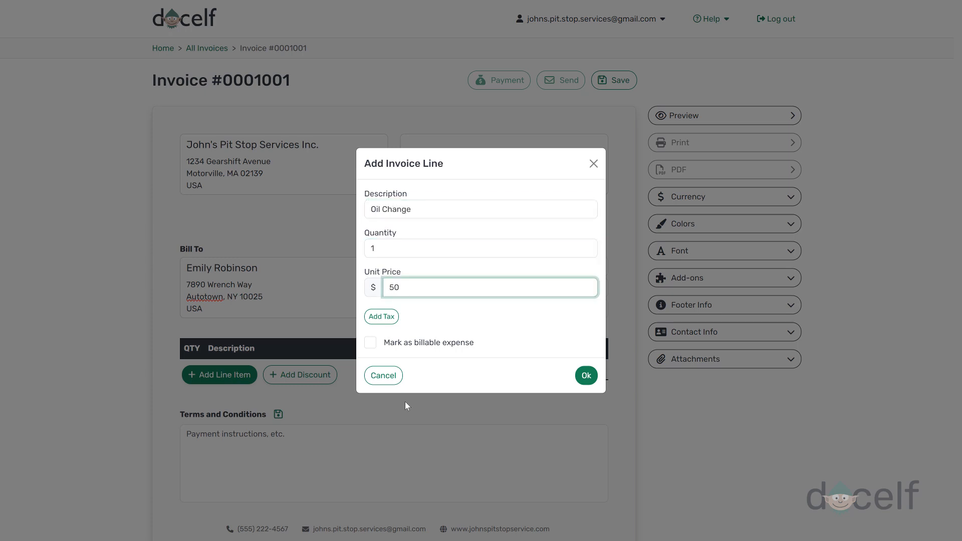
{"action": "left_click", "coordinate": [390, 325]}
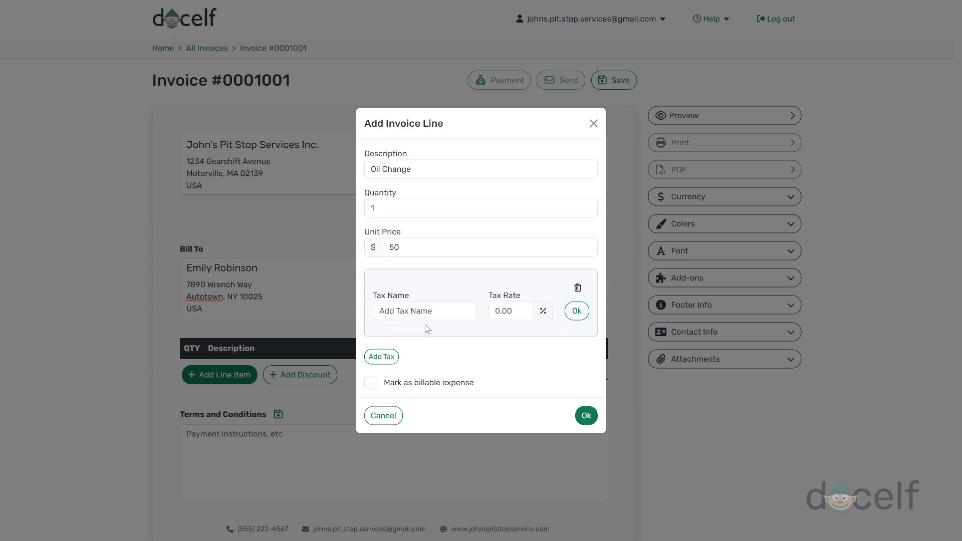
{"action": "left_click", "coordinate": [434, 315]}
{"action": "type", "text": "Sales Tax"}
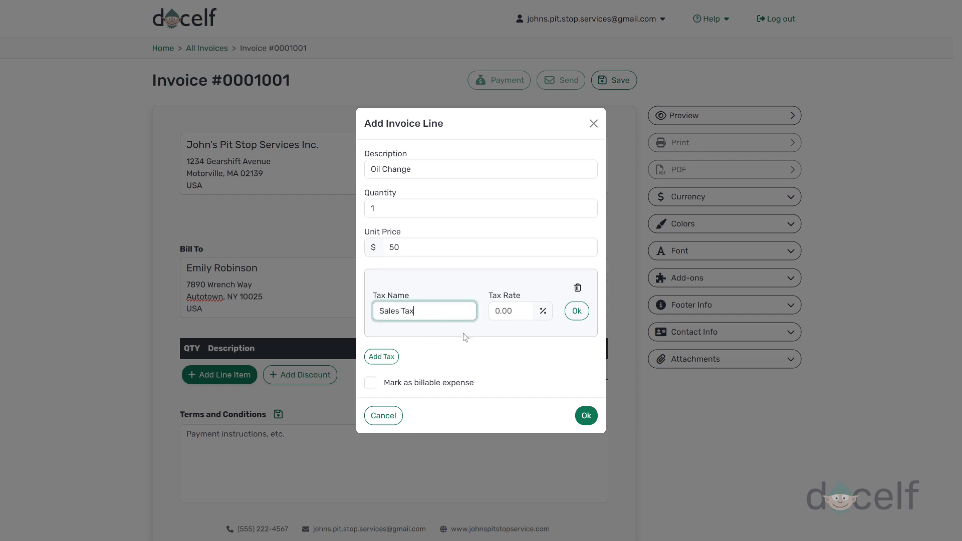
{"action": "key", "text": "Tab"}
{"action": "type", "text": "5"}
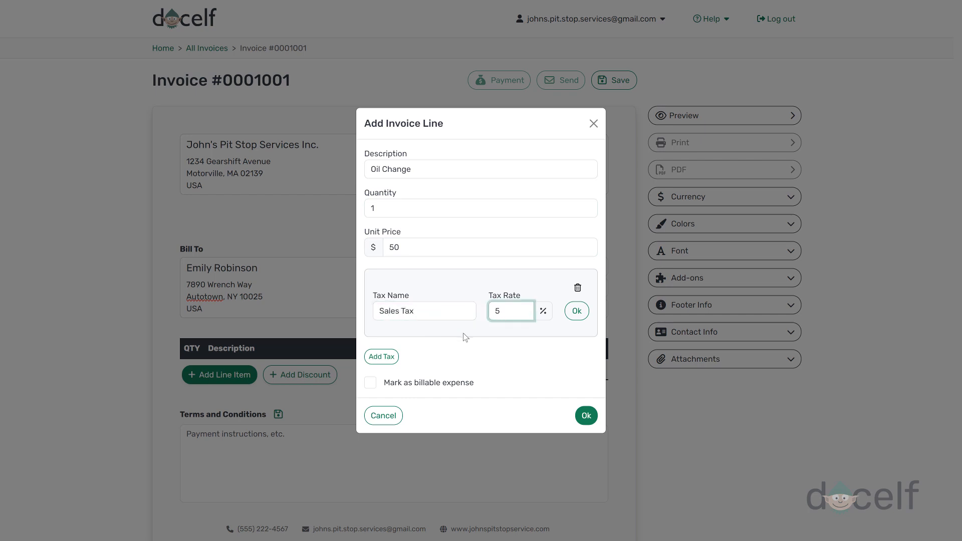
{"action": "left_click", "coordinate": [577, 310]}
{"action": "left_click", "coordinate": [371, 302]}
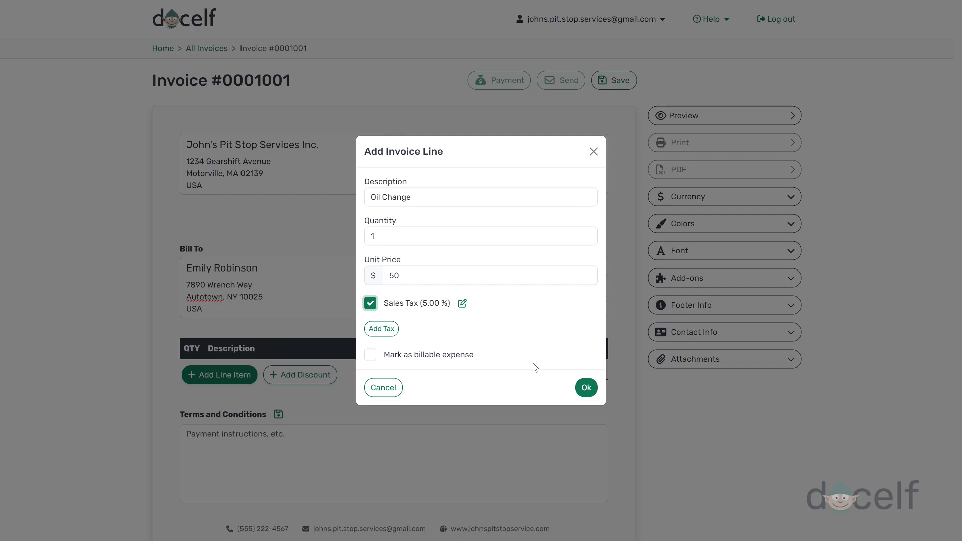
{"action": "left_click", "coordinate": [586, 388]}
Step: Add Brake Pad Replacement (1 × 120) and Tire Rotation line items
{"action": "left_click", "coordinate": [219, 395]}
{"action": "type", "text": "Brake Pad Replacement"}
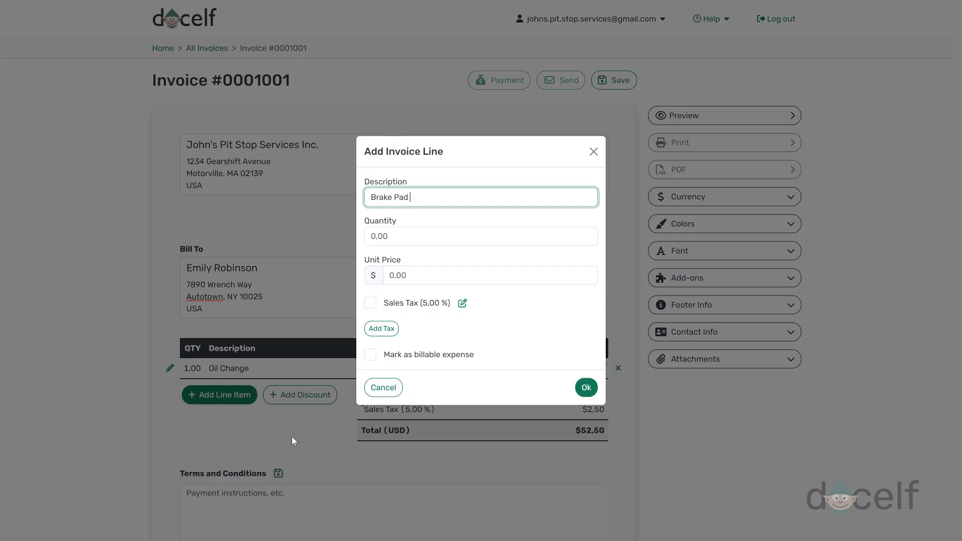
{"action": "key", "text": "Tab"}
{"action": "type", "text": "1"}
{"action": "key", "text": "Tab"}
{"action": "type", "text": "120"}
{"action": "left_click", "coordinate": [371, 302]}
{"action": "left_click", "coordinate": [586, 388]}
{"action": "left_click", "coordinate": [219, 417]}
{"action": "type", "text": "Tire Rotation"}
{"action": "key", "text": "Tab"}
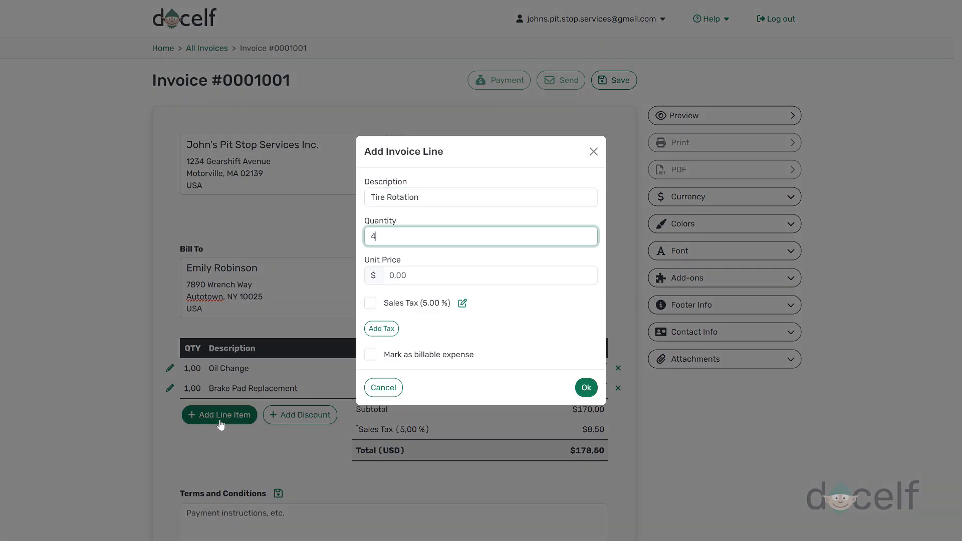
{"action": "left_click", "coordinate": [586, 388]}
Step: Add Engine Diagnostics (1 × 80) and Headlight Bulb Replacement (3 × 15), both with Sales Tax
{"action": "left_click", "coordinate": [249, 432]}
{"action": "type", "text": "Engine Diagnostics"}
{"action": "key", "text": "Tab"}
{"action": "type", "text": "1"}
{"action": "key", "text": "Tab"}
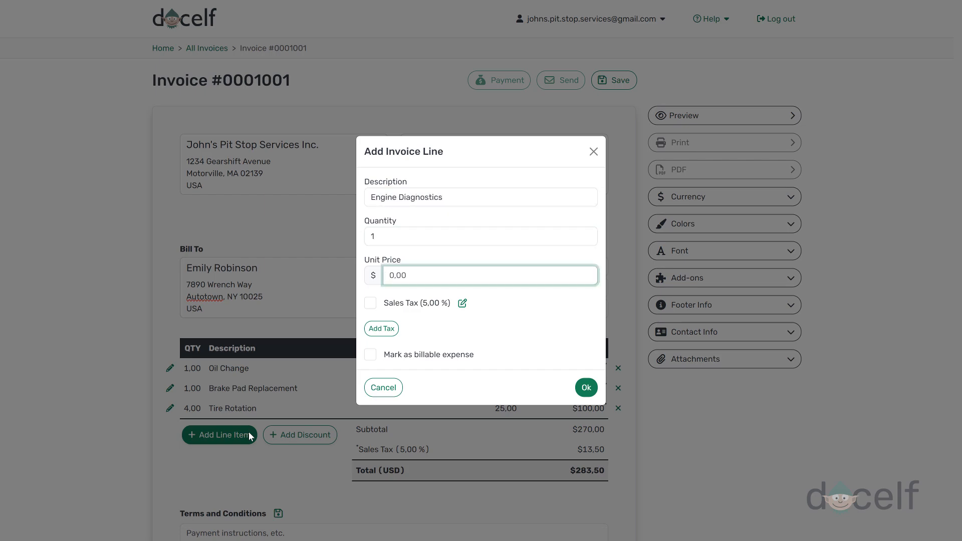
{"action": "type", "text": "80"}
{"action": "left_click", "coordinate": [370, 302]}
{"action": "left_click", "coordinate": [586, 389]}
{"action": "left_click", "coordinate": [219, 454]}
{"action": "type", "text": "Headlight Bulb Replacement"}
{"action": "key", "text": "Tab"}
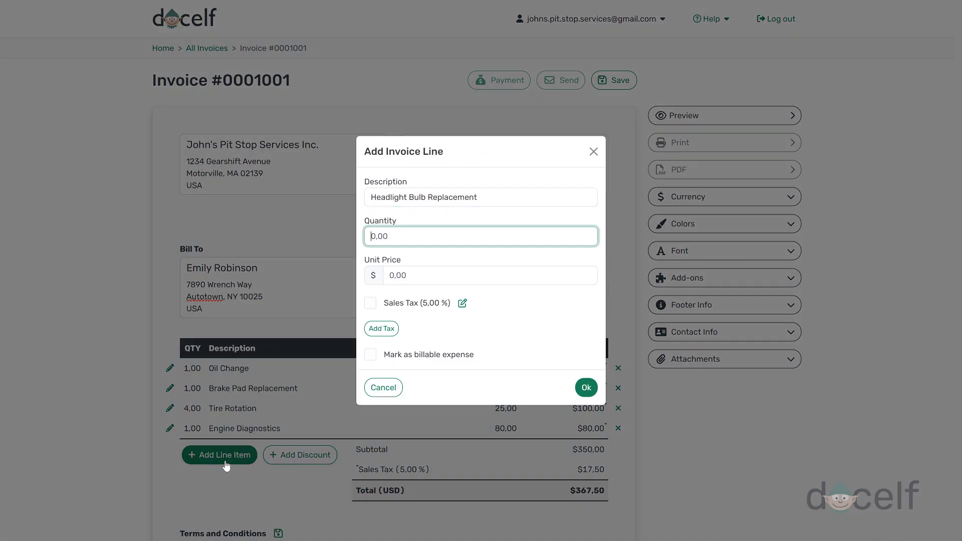
{"action": "type", "text": "3"}
{"action": "key", "text": "Tab"}
{"action": "type", "text": "15"}
{"action": "left_click", "coordinate": [371, 303]}
{"action": "left_click", "coordinate": [586, 389]}
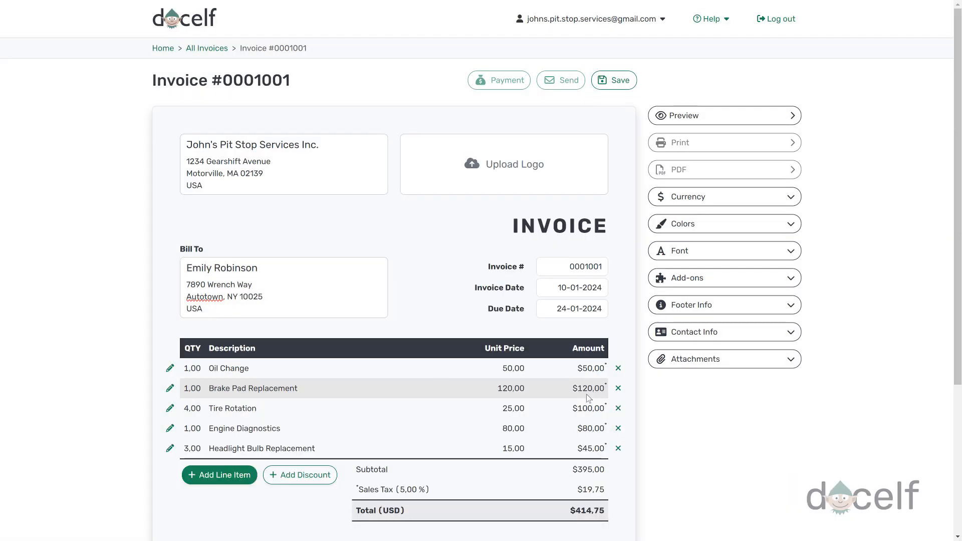
Step: Apply a $20 discount, bringing Sales Tax to $18.76 and the total to $393.76
{"action": "scroll", "coordinate": [526, 404], "scroll_direction": "down", "scroll_amount": 2}
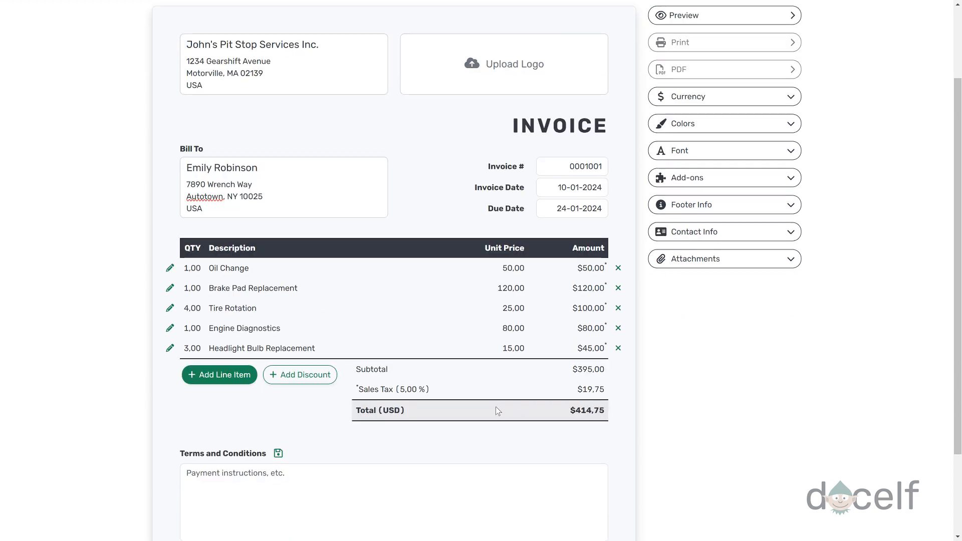
{"action": "left_click", "coordinate": [312, 380]}
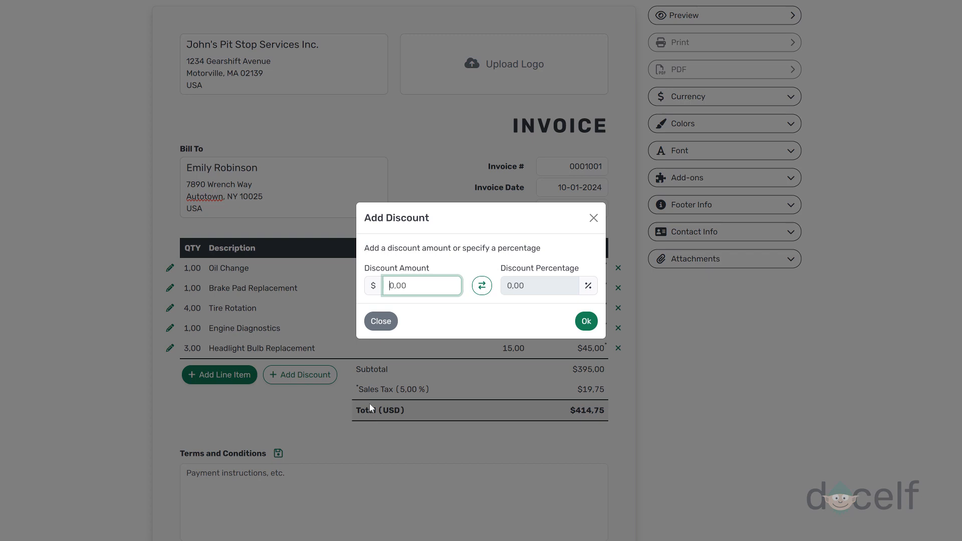
{"action": "type", "text": "20"}
{"action": "left_click", "coordinate": [583, 329]}
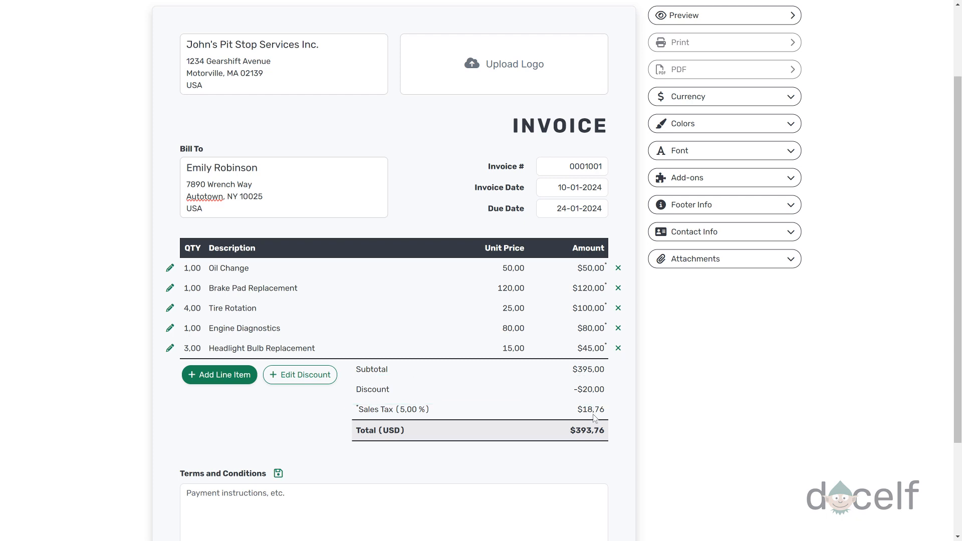
{"action": "scroll", "coordinate": [596, 419], "scroll_direction": "down", "scroll_amount": 3}
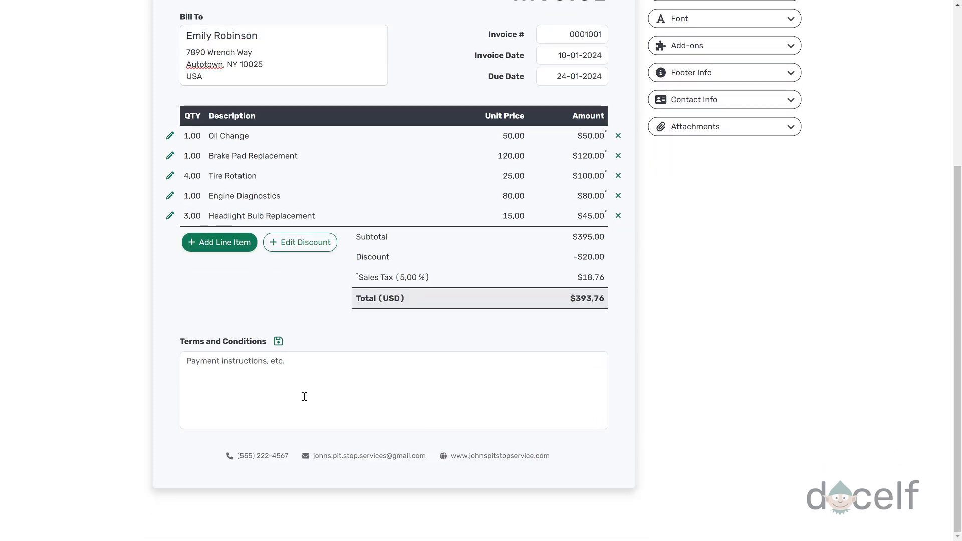
Step: Write check-payment terms due January 24, 2024 plus a thank-you line, and save them as default notes
{"action": "left_click", "coordinate": [242, 368]}
{"action": "type", "text": "Please make all checks payable to John's Pit Stop Servi"}
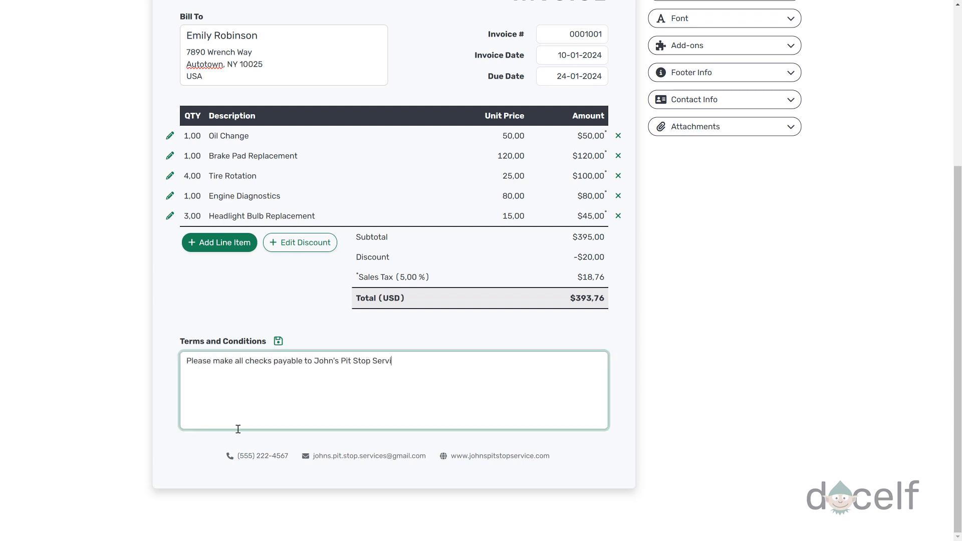
{"action": "type", "text": "ces. Payment is due by January 24. 2024. Late payments may be s"}
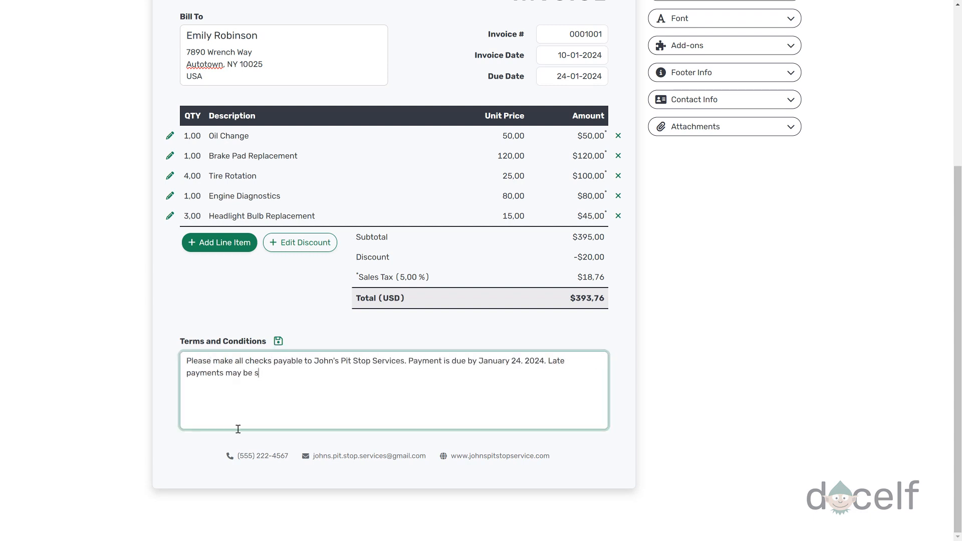
{"action": "type", "text": "ubject to additional fees."}
{"action": "key", "text": "Return"}
{"action": "key", "text": "Return"}
{"action": "type", "text": "Thank you for choosing John's Pit Stop Services!"}
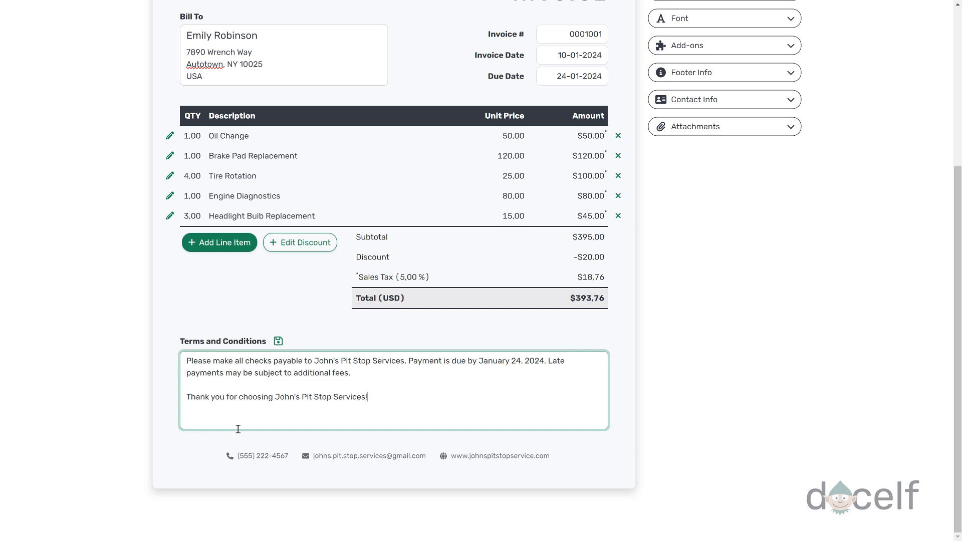
{"action": "left_click", "coordinate": [278, 341]}
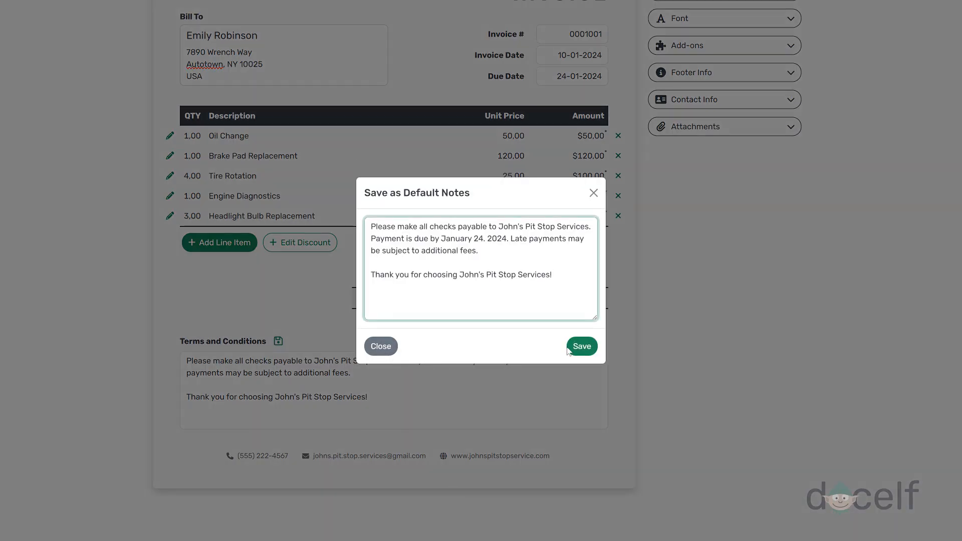
{"action": "left_click", "coordinate": [593, 349]}
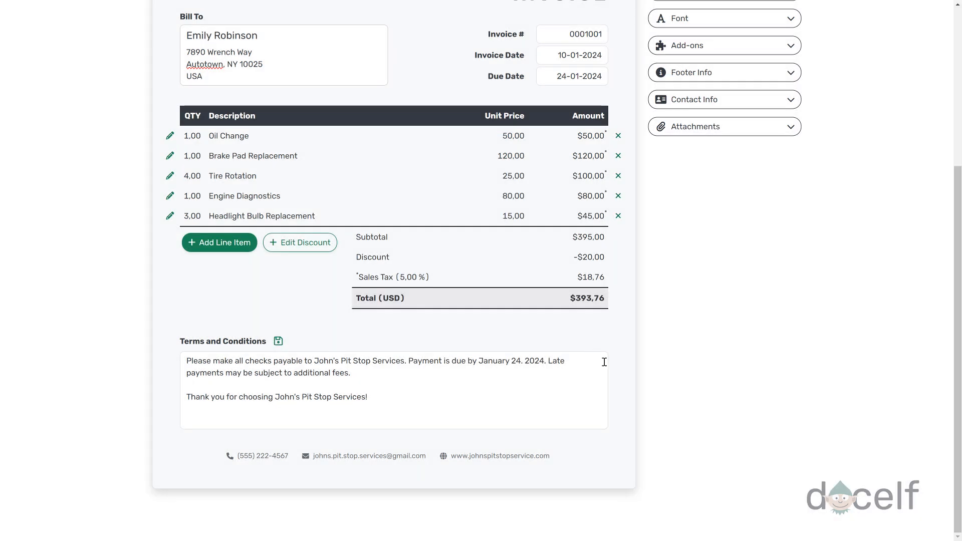
{"action": "scroll", "coordinate": [605, 361], "scroll_direction": "up", "scroll_amount": 5}
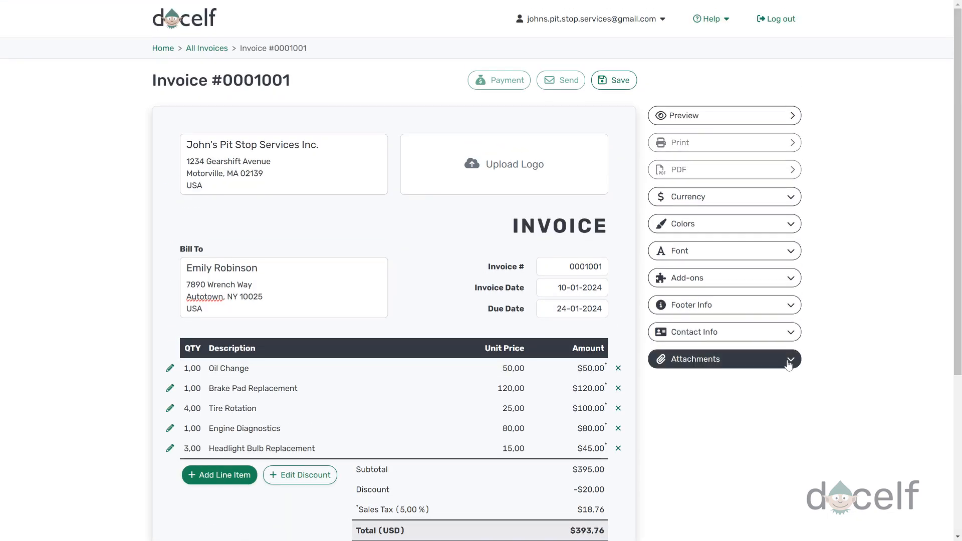
Step: Attach the Discount Voucher.pdf file to the invoice
{"action": "left_click", "coordinate": [789, 365]}
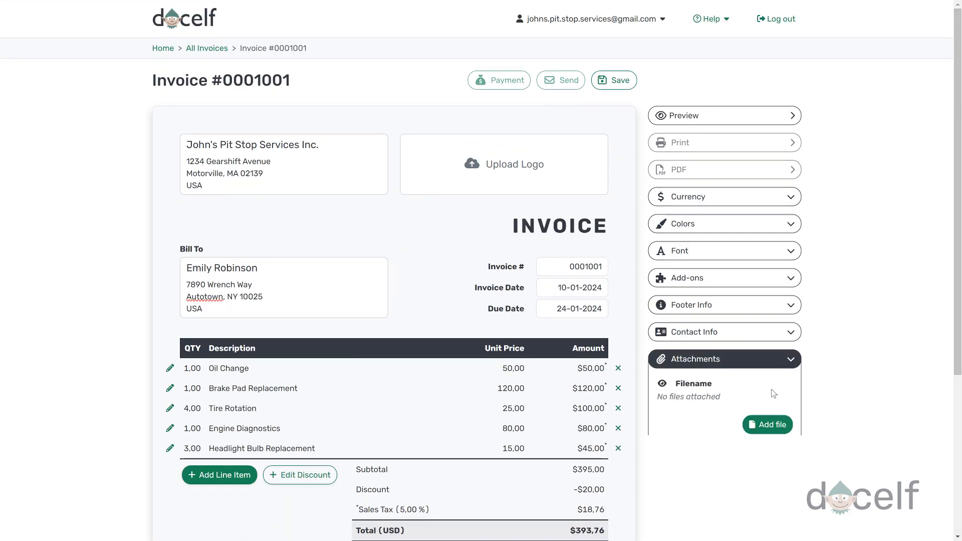
{"action": "left_click", "coordinate": [769, 427]}
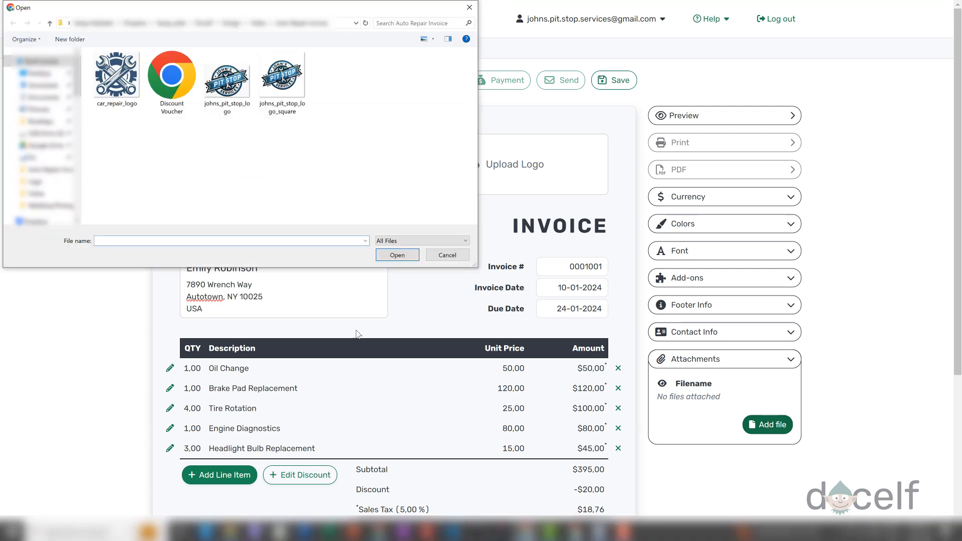
{"action": "left_click", "coordinate": [170, 93]}
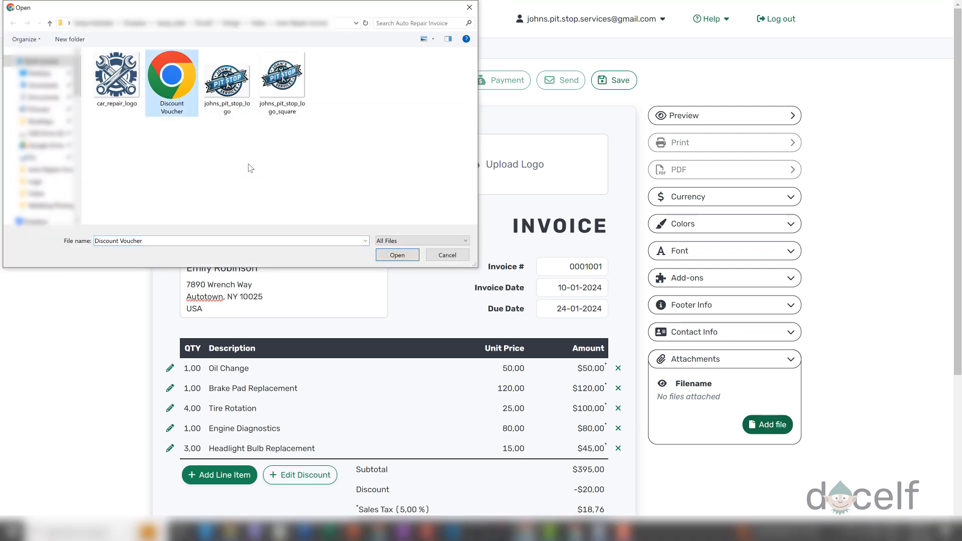
{"action": "left_click", "coordinate": [408, 253]}
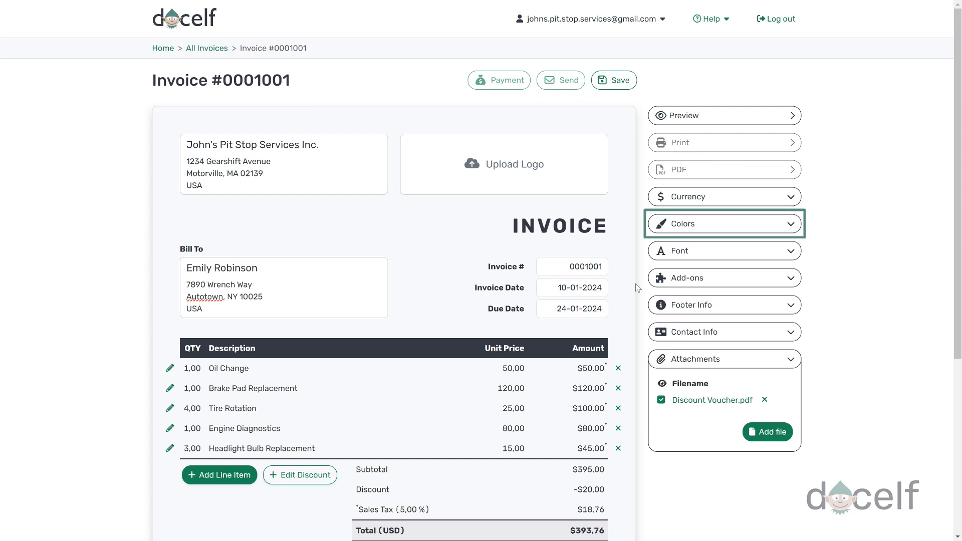
Step: Upload car_repair_logo as the invoice logo at Large size
{"action": "left_click", "coordinate": [525, 164]}
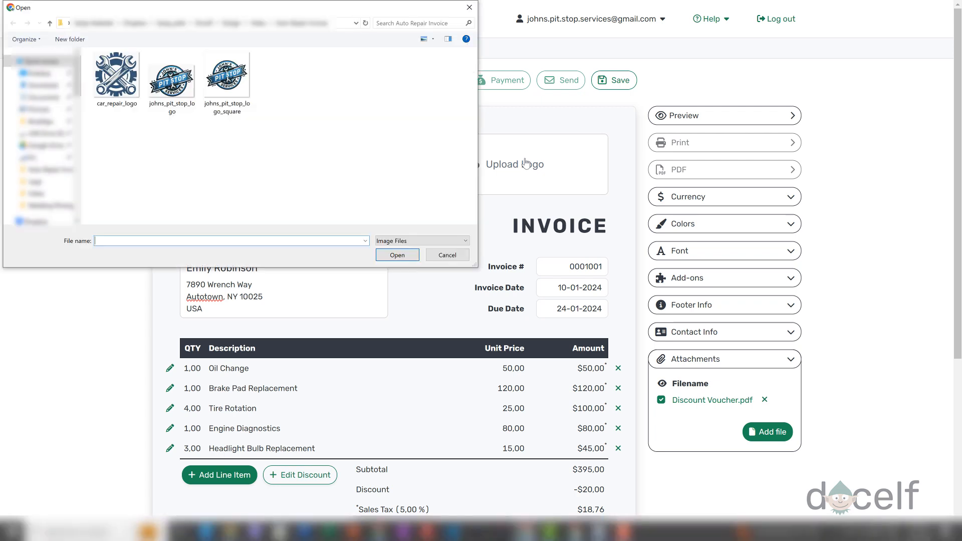
{"action": "left_click", "coordinate": [136, 88]}
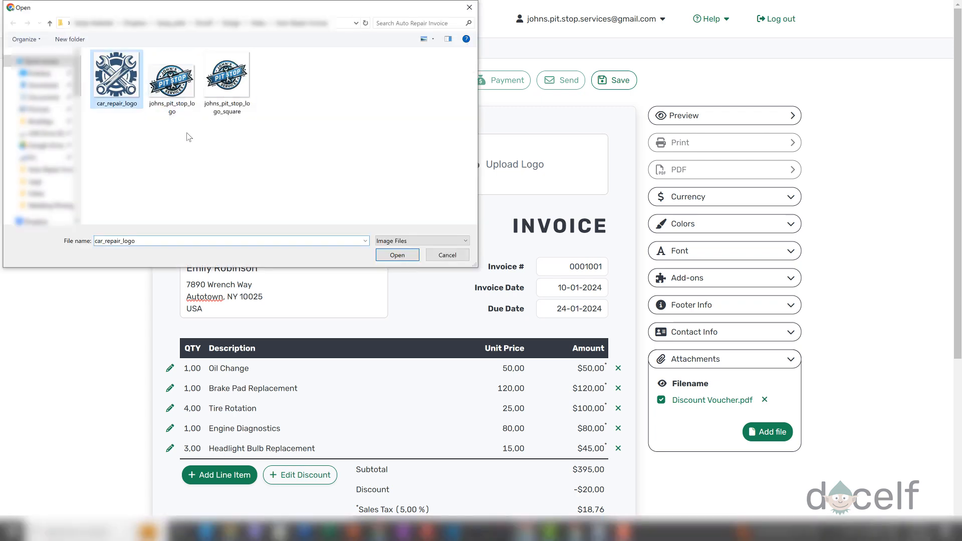
{"action": "left_click", "coordinate": [397, 256]}
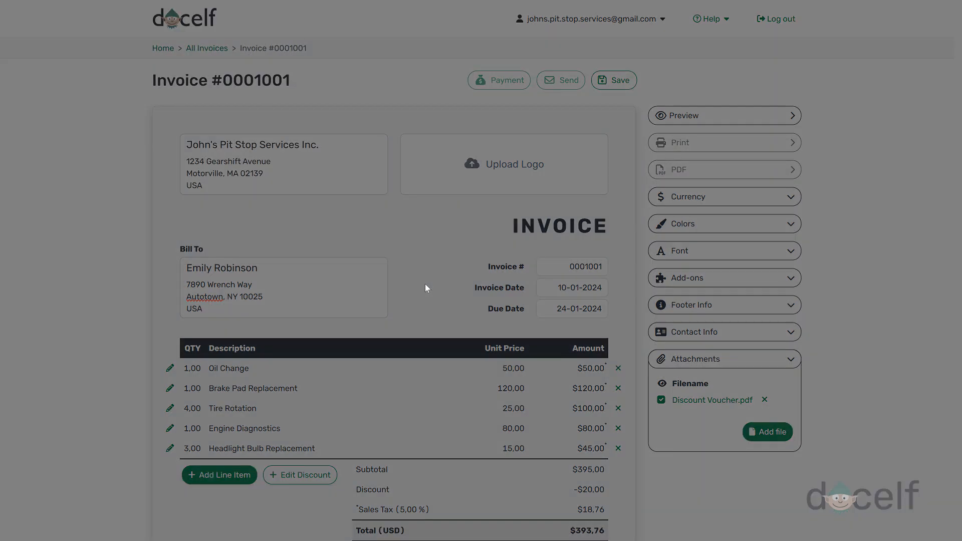
{"action": "left_click", "coordinate": [512, 283]}
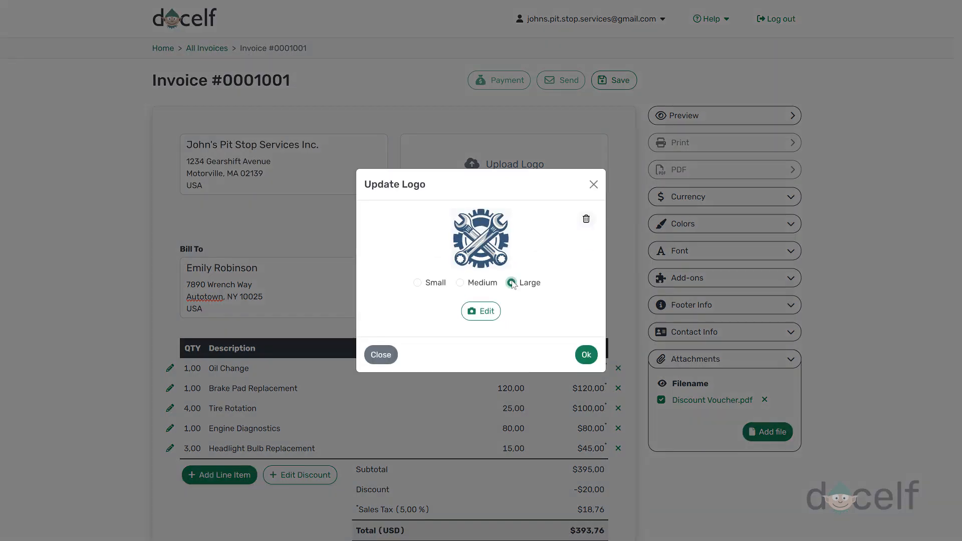
{"action": "left_click", "coordinate": [585, 356]}
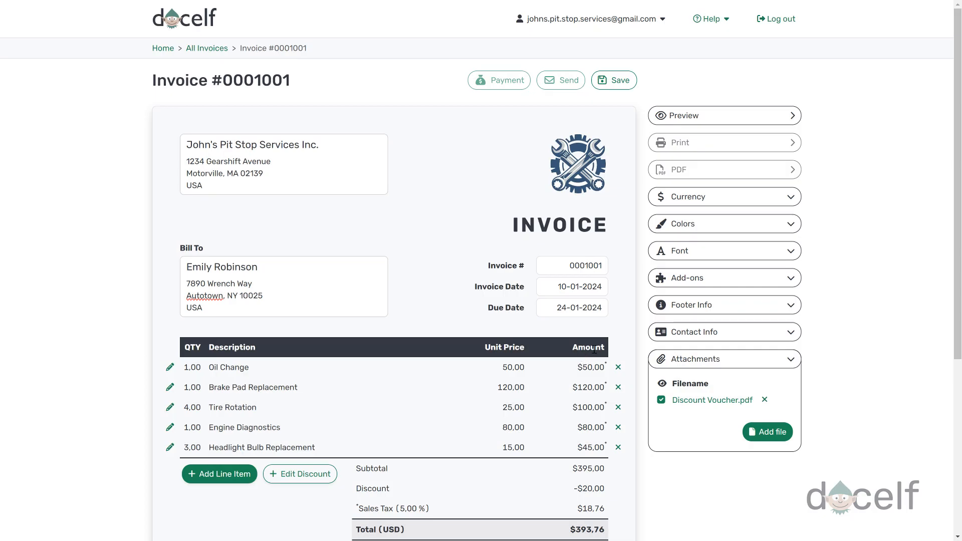
Step: Set a custom colour sampled from the logo's dark blue (54, 86, 117), keeping the Dark header
{"action": "left_click", "coordinate": [707, 232]}
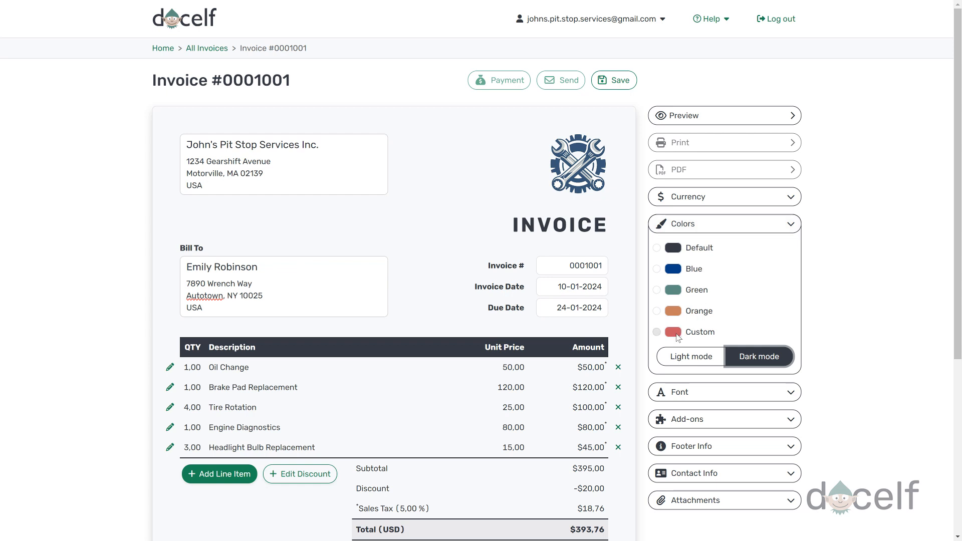
{"action": "left_click", "coordinate": [673, 332]}
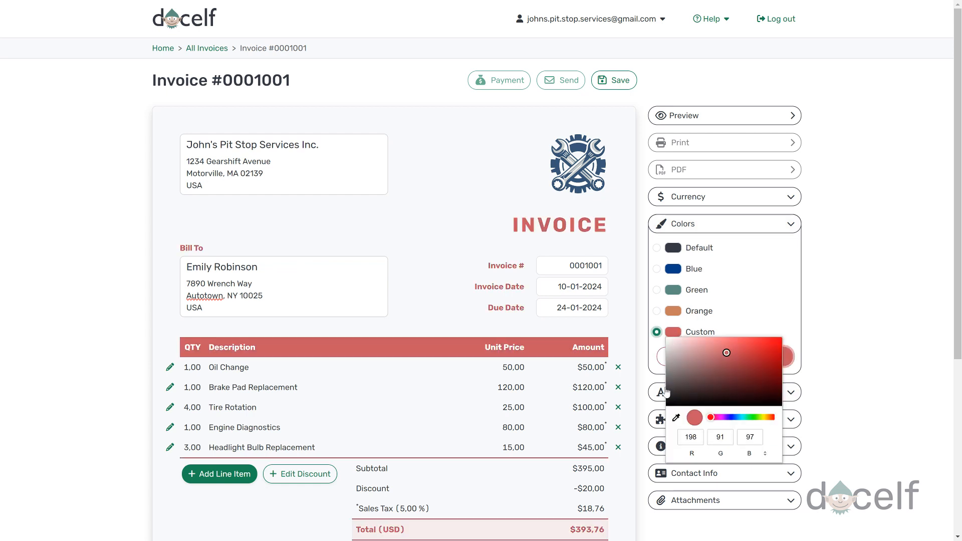
{"action": "left_click", "coordinate": [677, 418]}
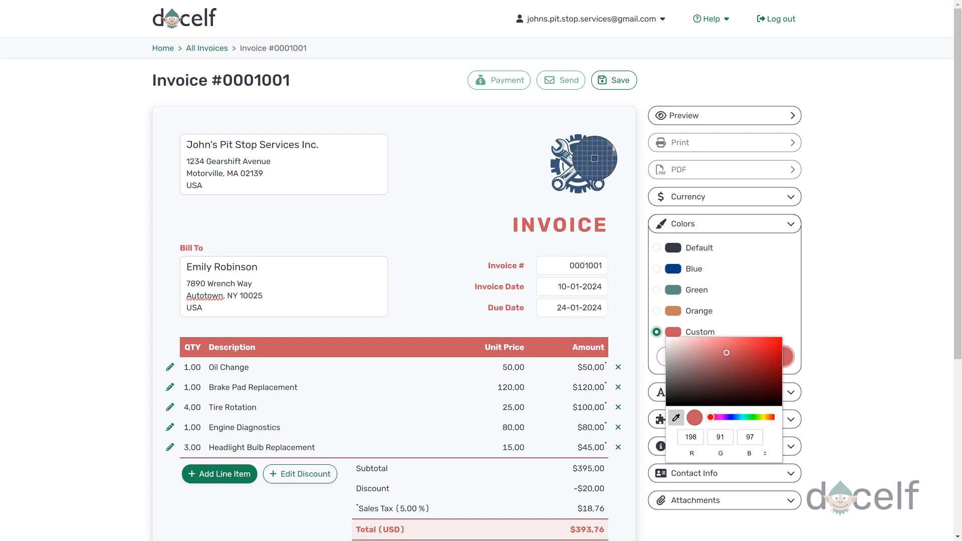
{"action": "left_click", "coordinate": [595, 158]}
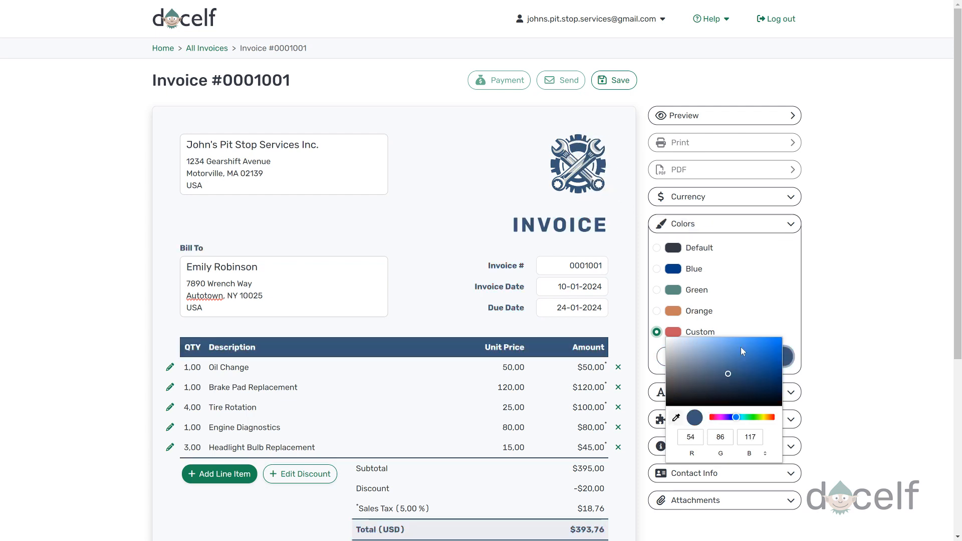
{"action": "left_click", "coordinate": [752, 358]}
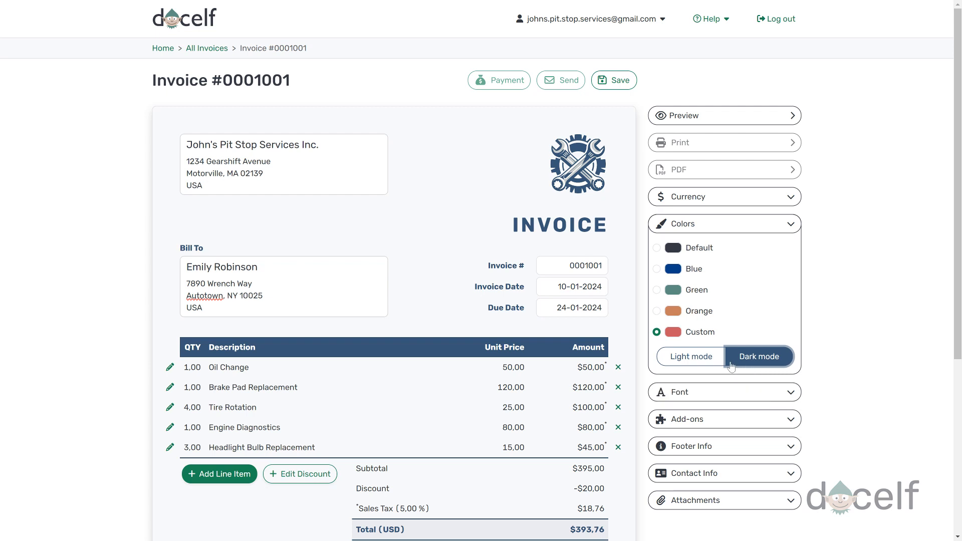
{"action": "left_click", "coordinate": [698, 363]}
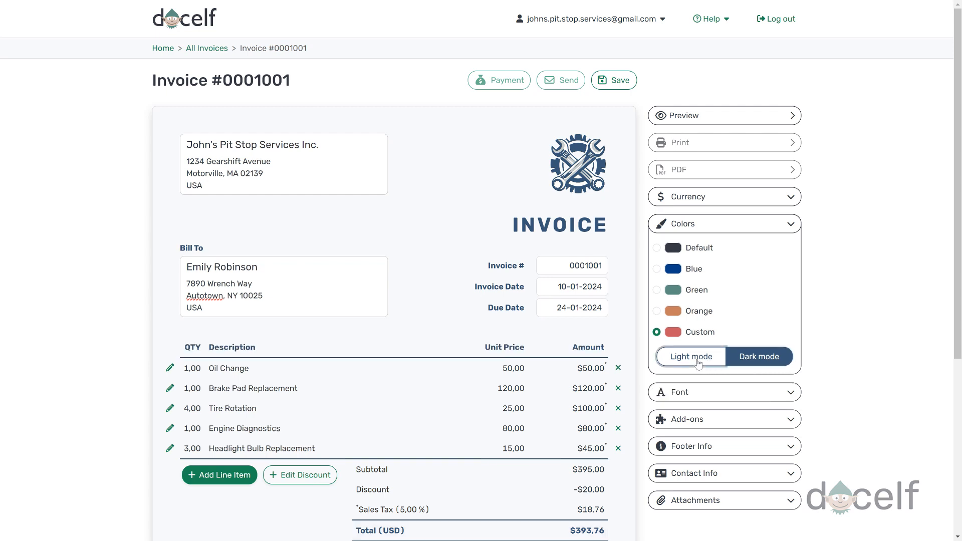
{"action": "left_click", "coordinate": [742, 365]}
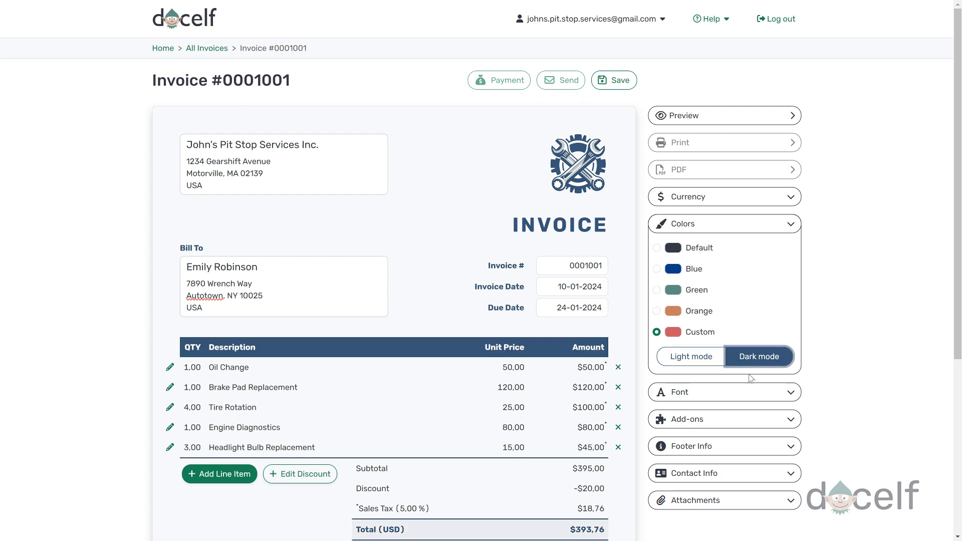
Step: Try the Classic, Creative, Stylish and Elegant fonts, then return to Default
{"action": "left_click", "coordinate": [776, 399]}
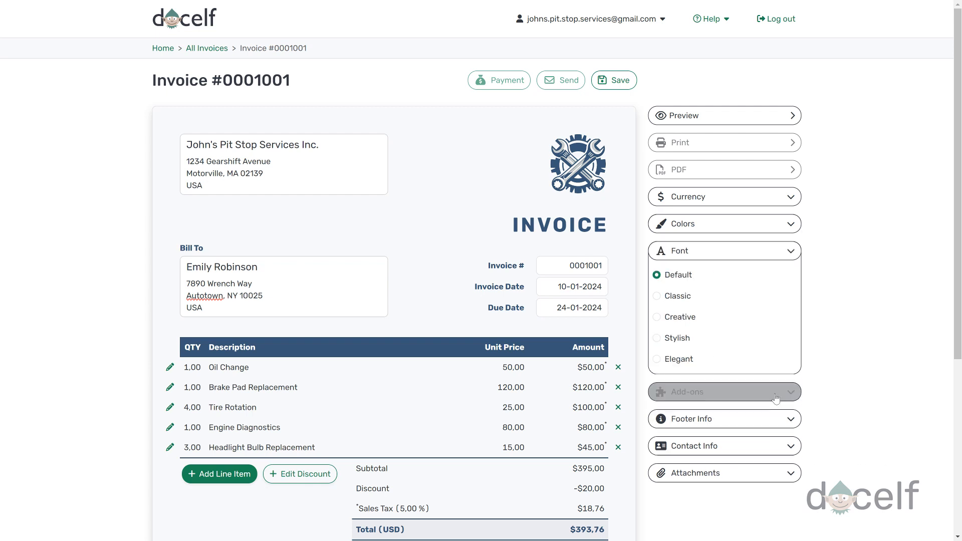
{"action": "left_click", "coordinate": [657, 297]}
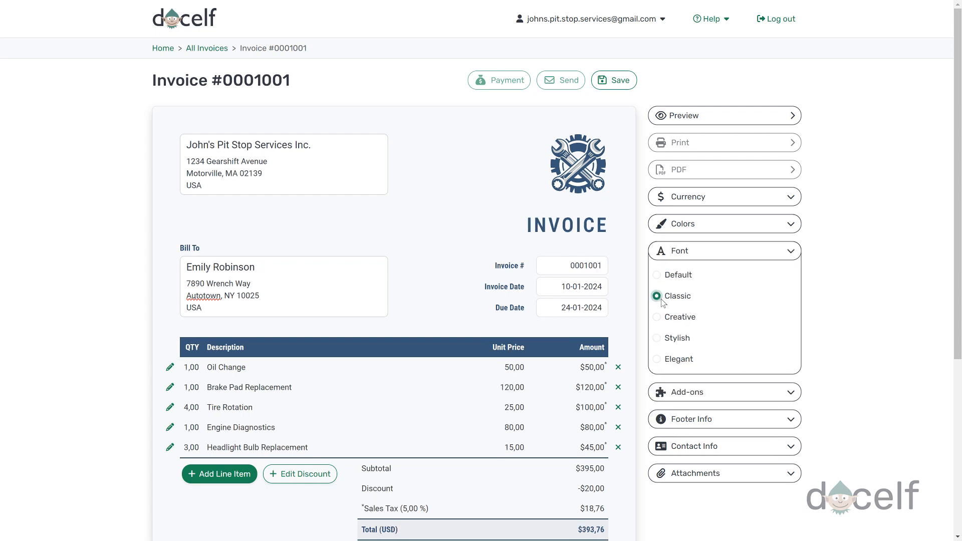
{"action": "left_click", "coordinate": [660, 319]}
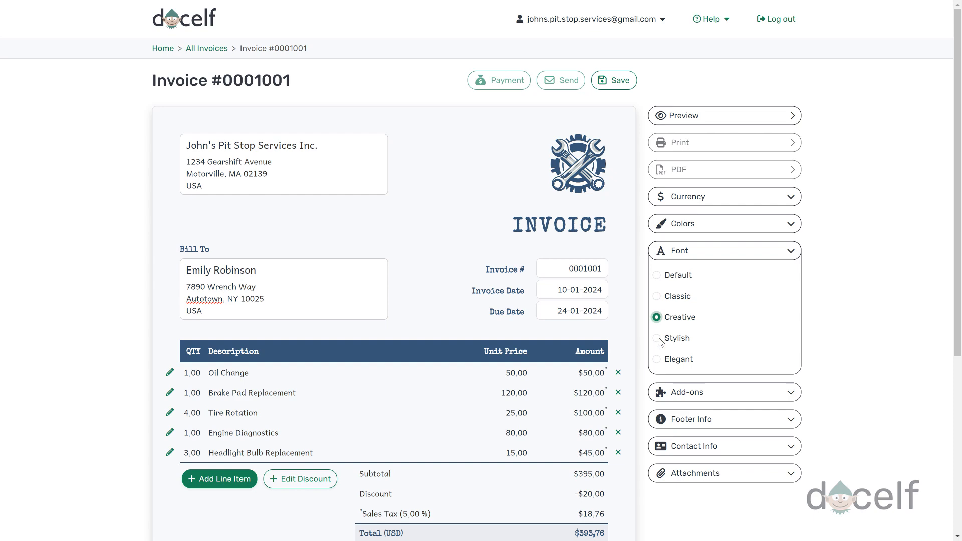
{"action": "left_click", "coordinate": [658, 340]}
{"action": "left_click", "coordinate": [660, 361]}
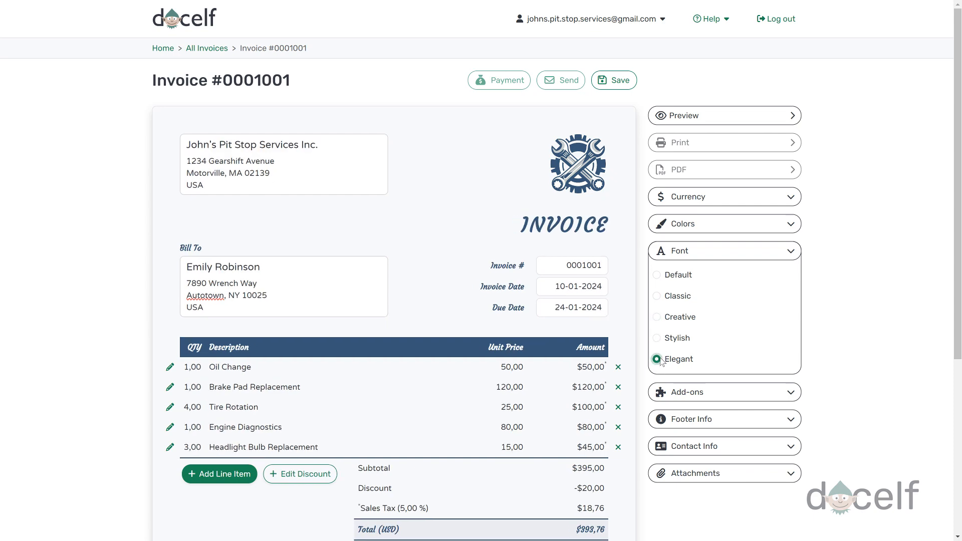
{"action": "left_click", "coordinate": [660, 279]}
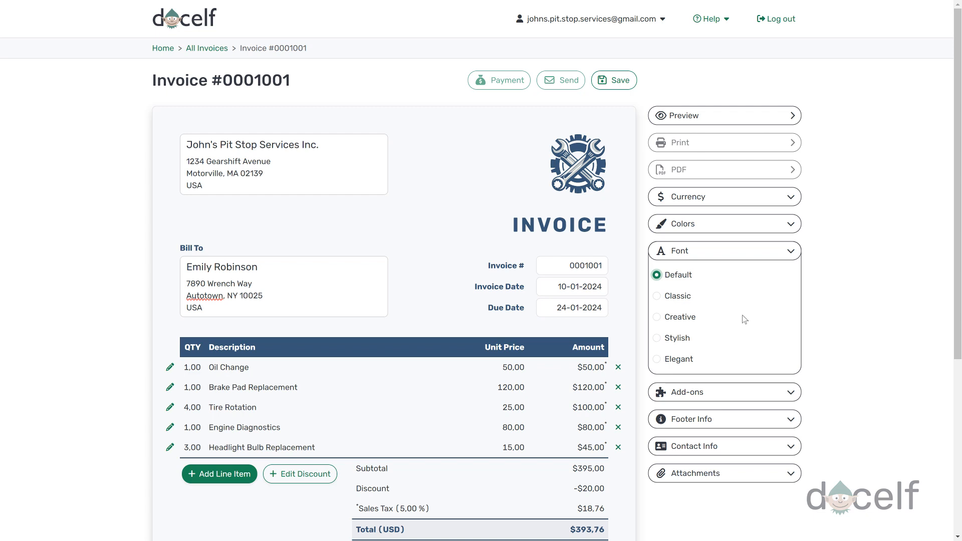
Step: Preview invoice #0001001 read-only, reviewing its terms, contact footer and Discount Voucher.pdf attachment
{"action": "left_click", "coordinate": [727, 116]}
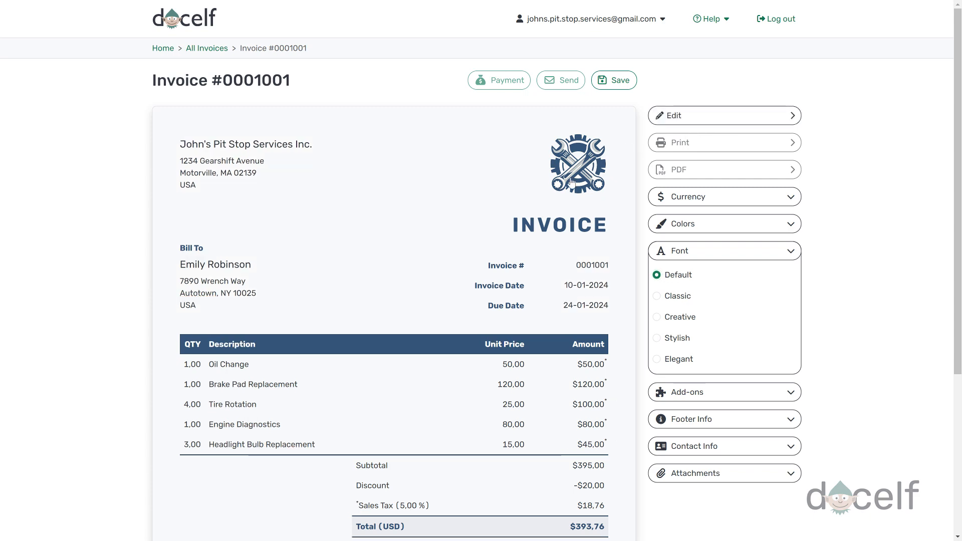
{"action": "scroll", "coordinate": [566, 191], "scroll_direction": "down", "scroll_amount": 3}
{"action": "scroll", "coordinate": [567, 215], "scroll_direction": "down", "scroll_amount": 2}
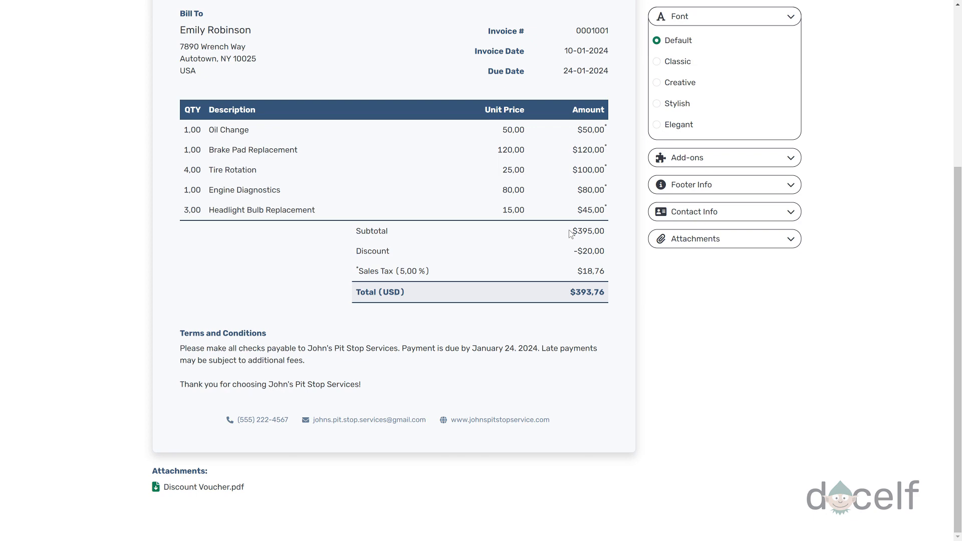
{"action": "scroll", "coordinate": [571, 234], "scroll_direction": "up", "scroll_amount": 5}
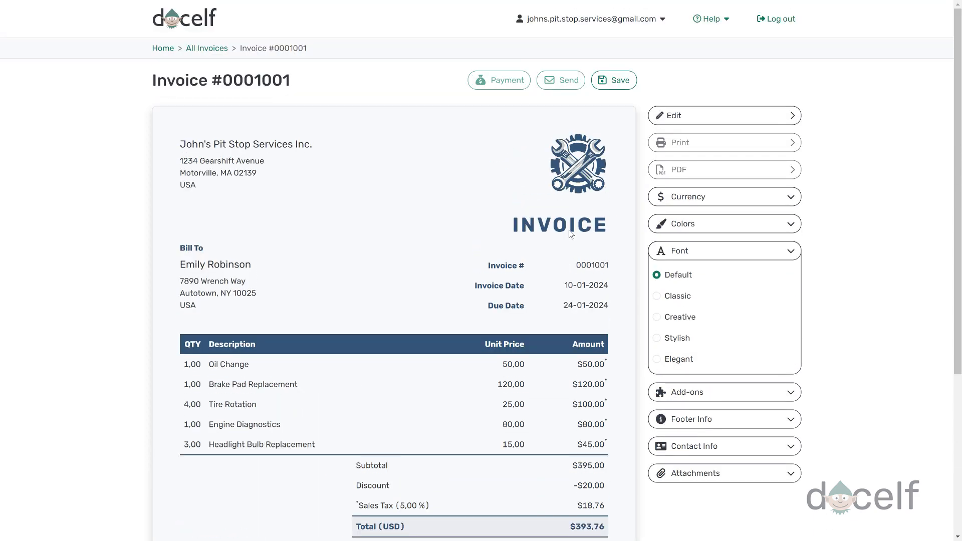
Step: Save invoice #0001001, email it to the customer, and refresh the history to confirm delivery
{"action": "left_click", "coordinate": [617, 94]}
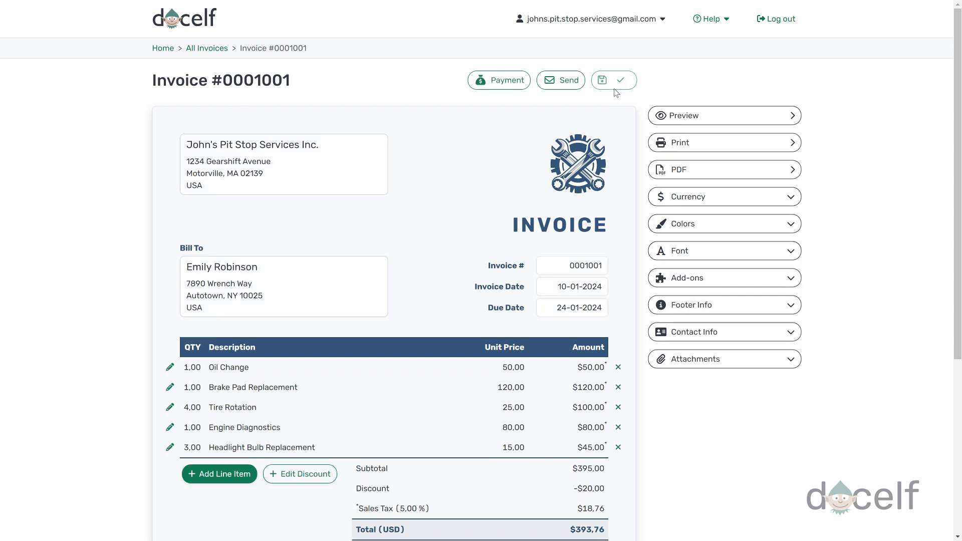
{"action": "left_click", "coordinate": [565, 84]}
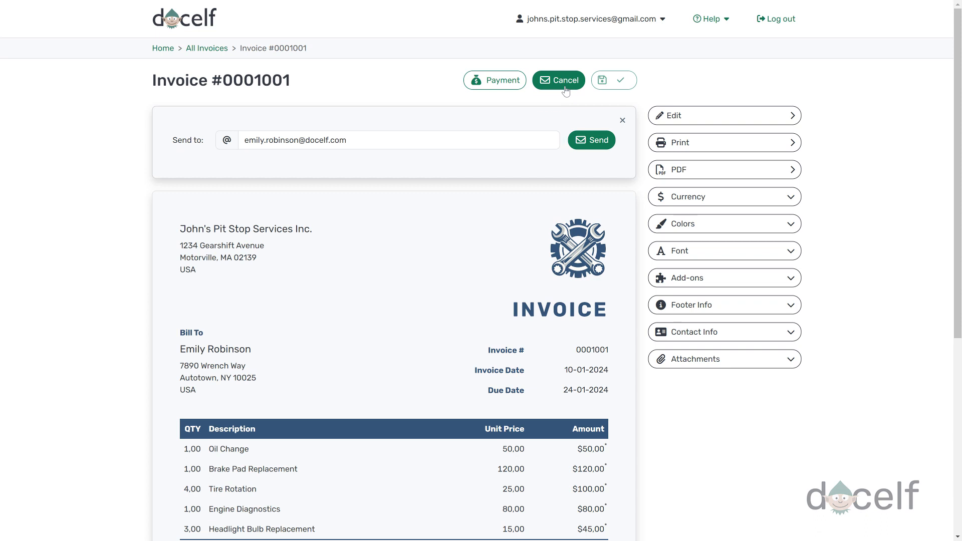
{"action": "left_click", "coordinate": [600, 142]}
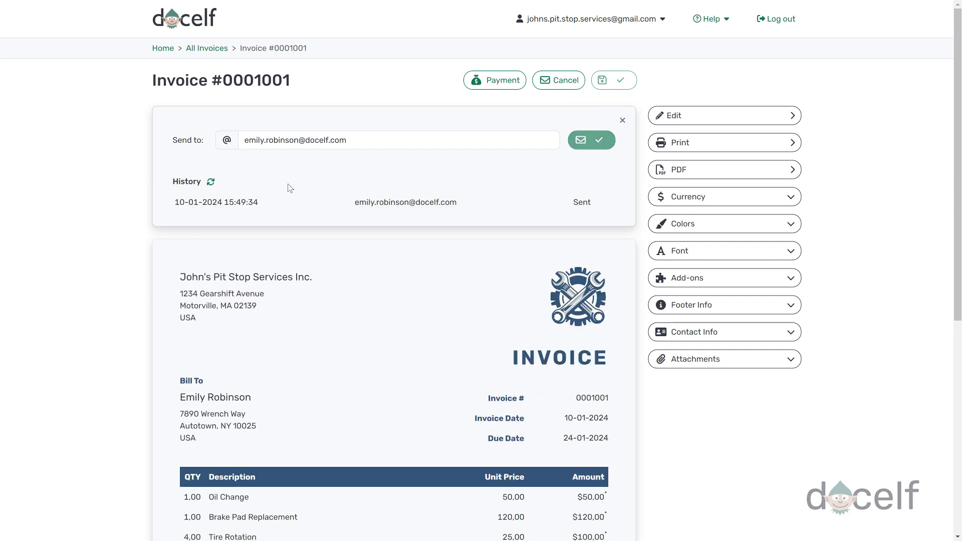
{"action": "left_click", "coordinate": [212, 183]}
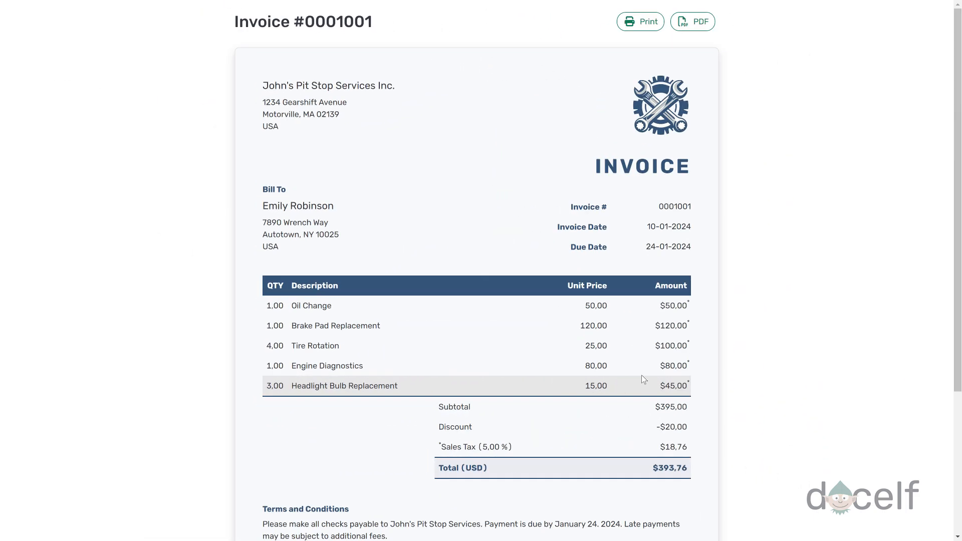
Step: Download invoice #0001001 as a PDF from the customer-facing invoice page
{"action": "scroll", "coordinate": [643, 379], "scroll_direction": "down", "scroll_amount": 4}
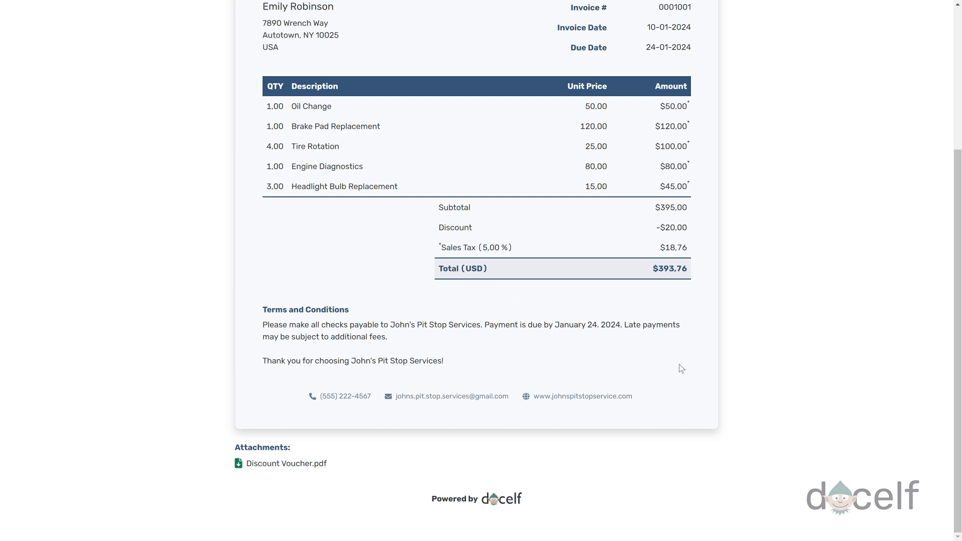
{"action": "scroll", "coordinate": [682, 369], "scroll_direction": "up", "scroll_amount": 4}
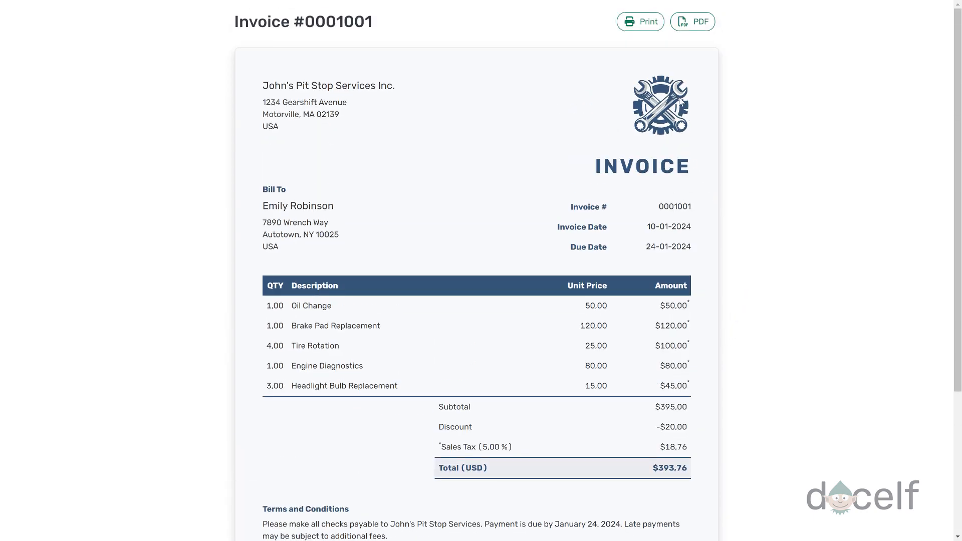
{"action": "left_click", "coordinate": [692, 30]}
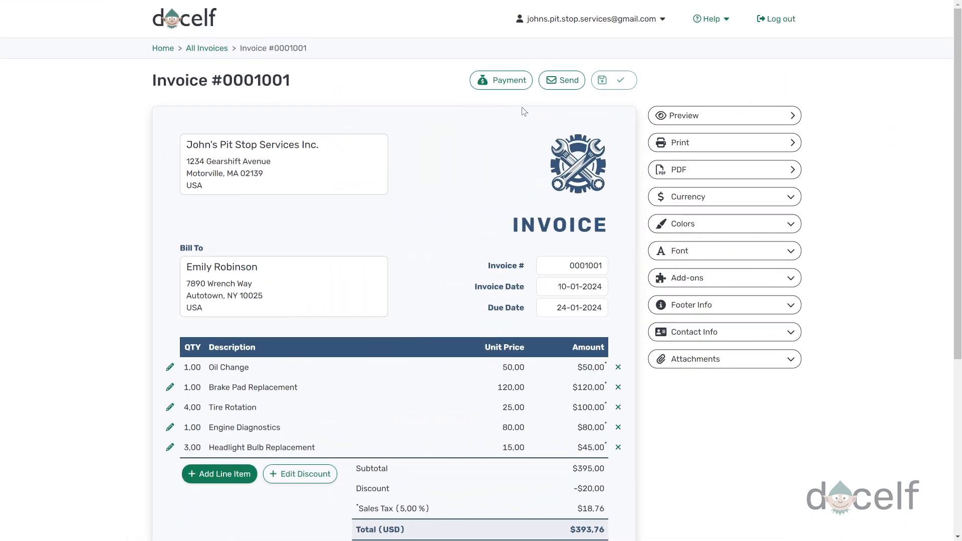
Step: Record a $393,76 payment with note 'Cash' and confirm Amount Due reads $0.00
{"action": "left_click", "coordinate": [512, 87]}
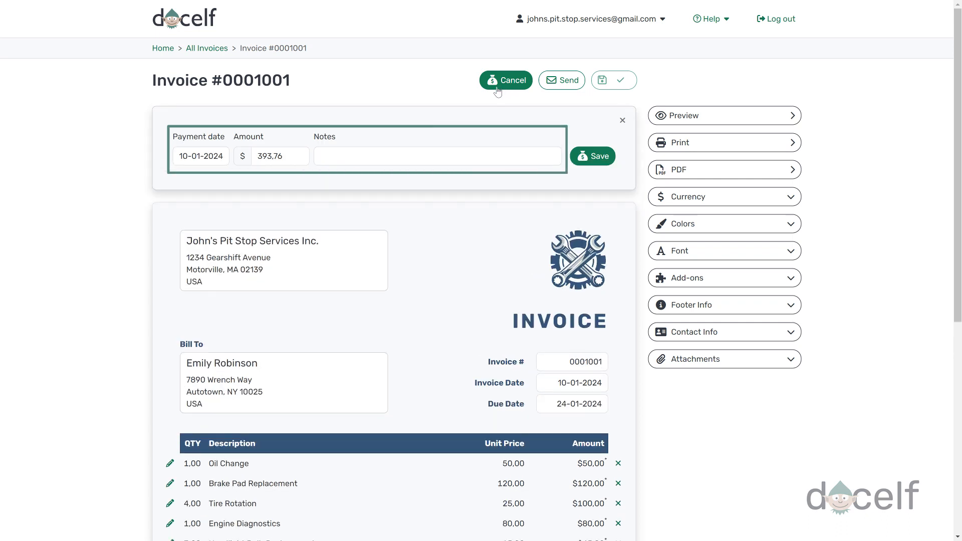
{"action": "left_click", "coordinate": [454, 151]}
{"action": "type", "text": "Cash"}
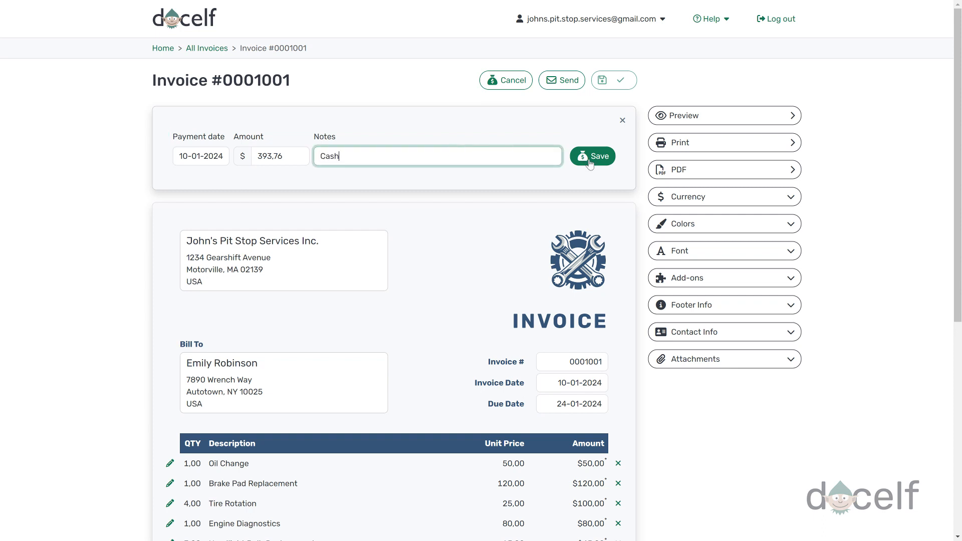
{"action": "left_click", "coordinate": [592, 156]}
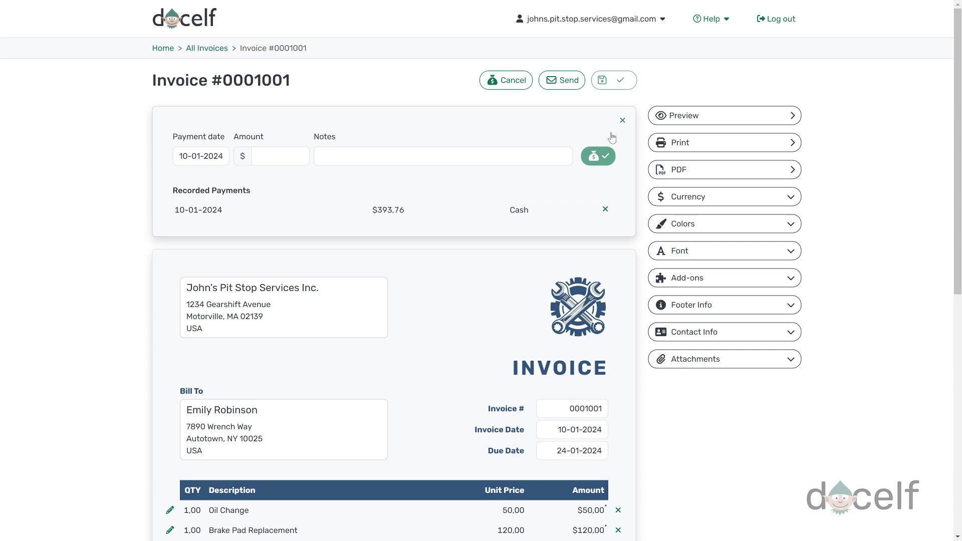
{"action": "left_click", "coordinate": [623, 121]}
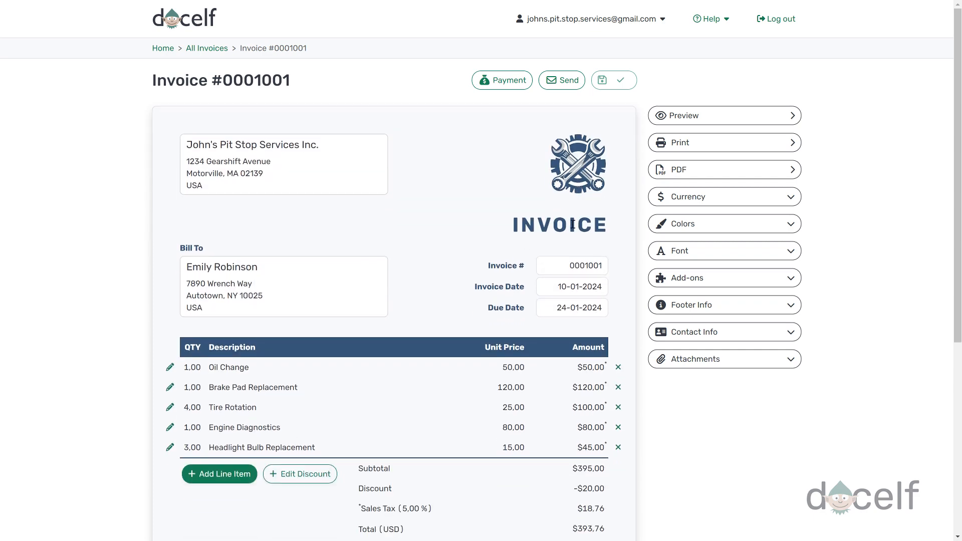
{"action": "scroll", "coordinate": [585, 310], "scroll_direction": "down", "scroll_amount": 3}
{"action": "scroll", "coordinate": [585, 310], "scroll_direction": "down", "scroll_amount": 3}
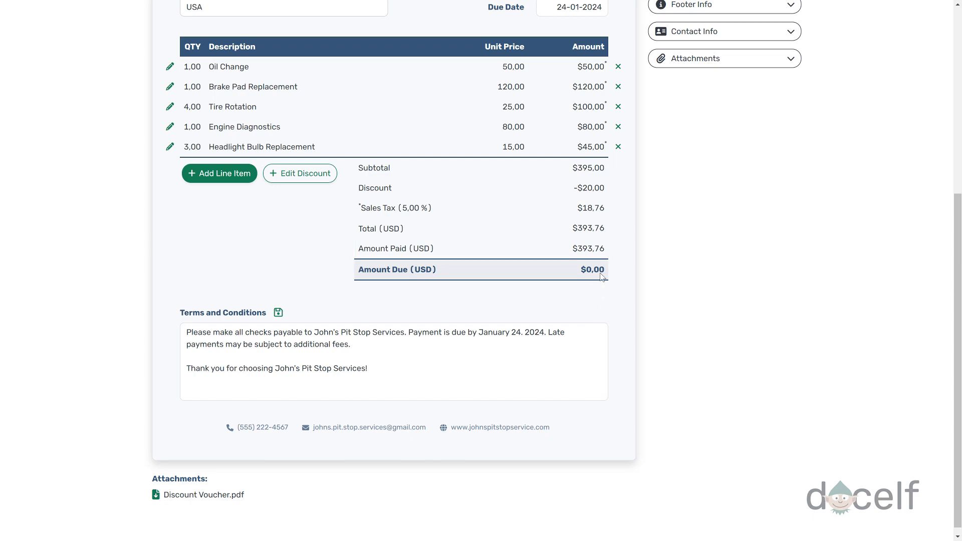
{"action": "scroll", "coordinate": [606, 211], "scroll_direction": "up", "scroll_amount": 1}
{"action": "scroll", "coordinate": [607, 211], "scroll_direction": "up", "scroll_amount": 6}
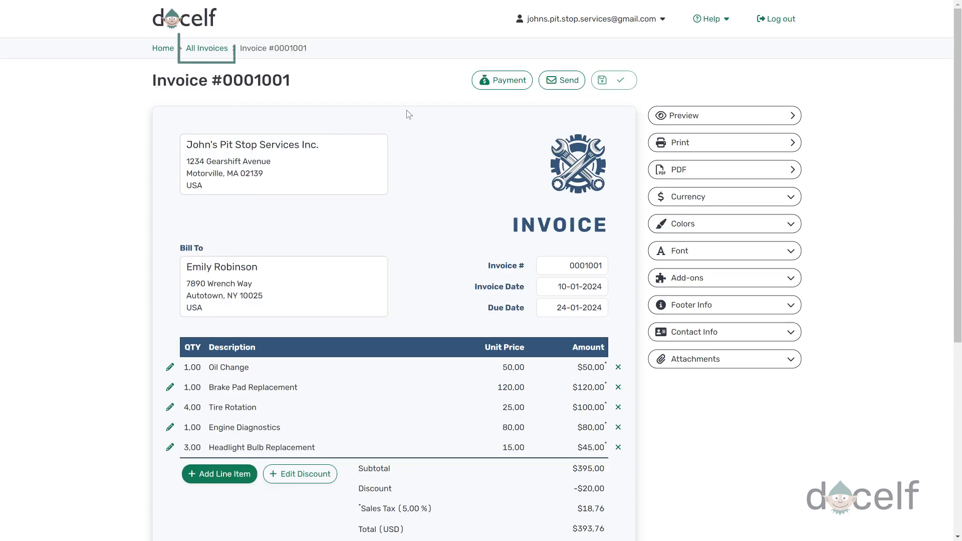
Step: Create a receipt from invoice 0001001 using its row menu in All Invoices
{"action": "left_click", "coordinate": [224, 50]}
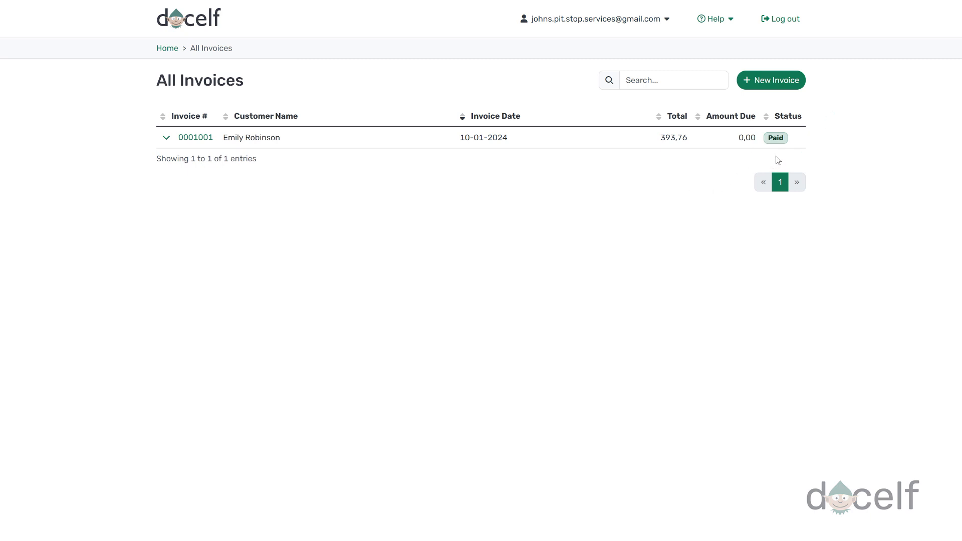
{"action": "left_click", "coordinate": [166, 139]}
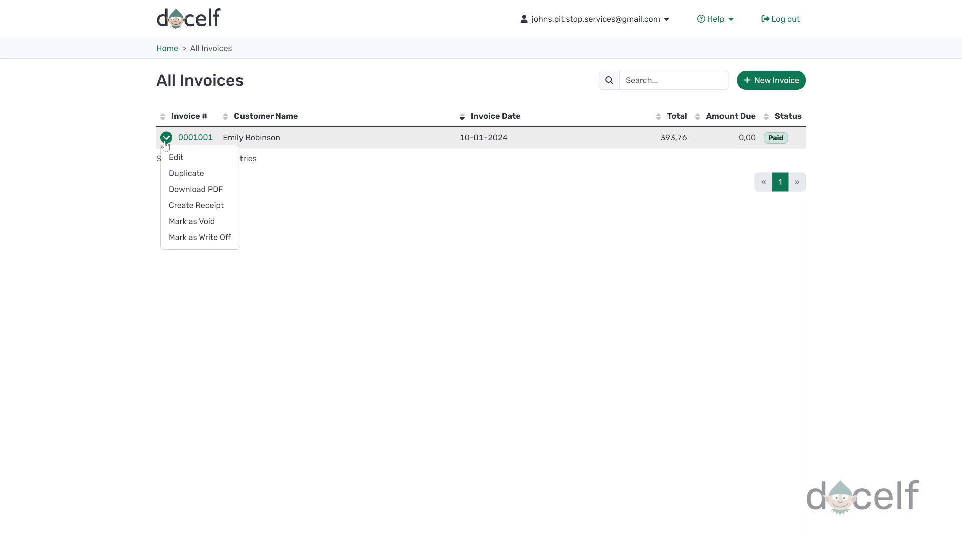
{"action": "left_click", "coordinate": [195, 206]}
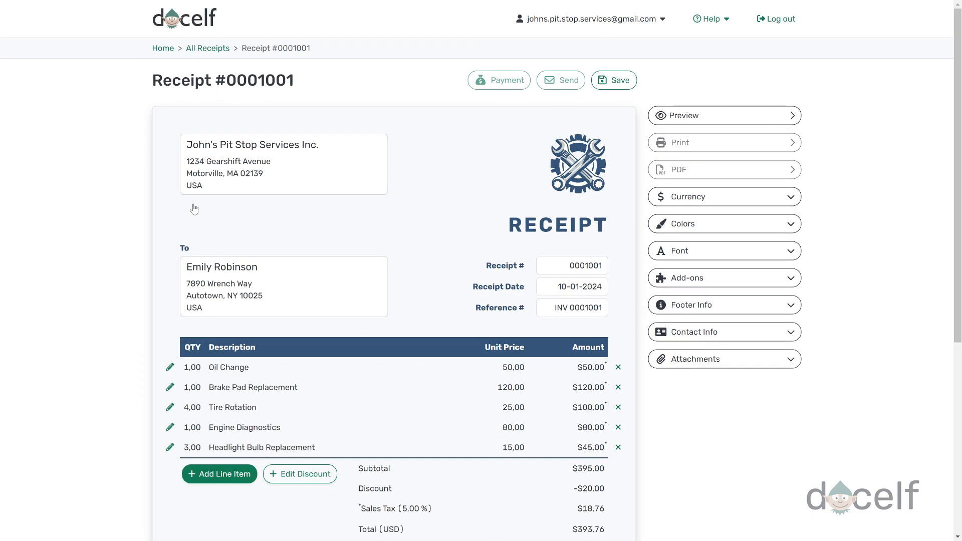
Step: Review and save Receipt #0001001, then email it to the customer
{"action": "scroll", "coordinate": [283, 260], "scroll_direction": "down", "scroll_amount": 5}
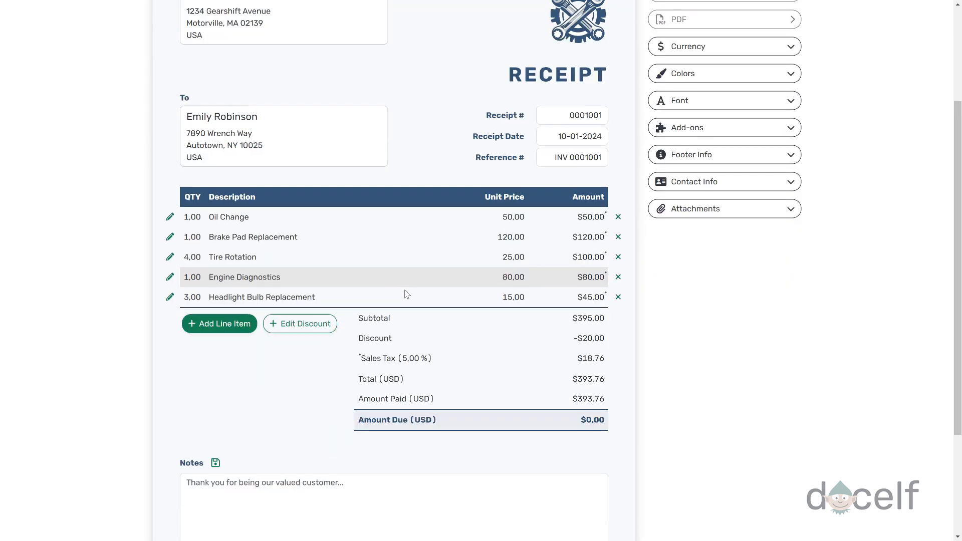
{"action": "scroll", "coordinate": [411, 297], "scroll_direction": "down", "scroll_amount": 2}
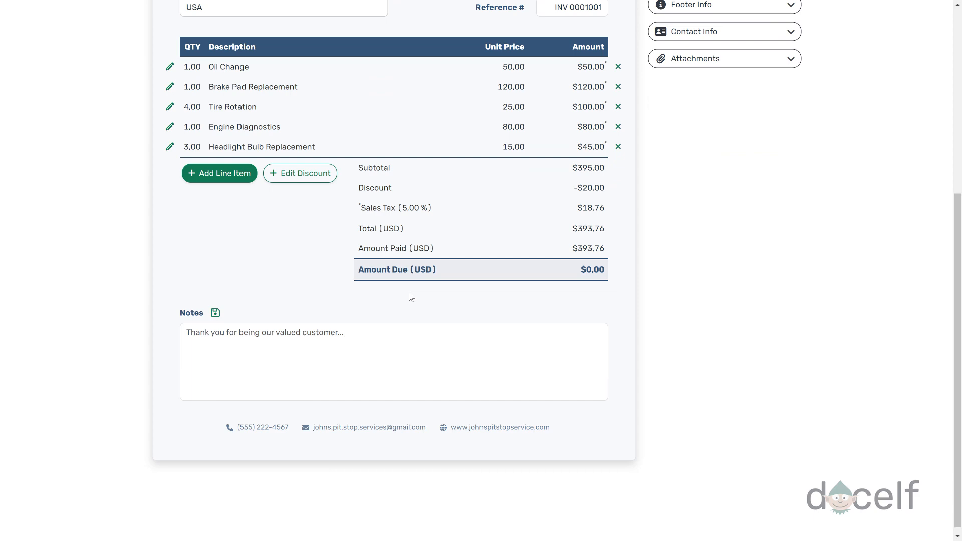
{"action": "scroll", "coordinate": [411, 296], "scroll_direction": "up", "scroll_amount": 6}
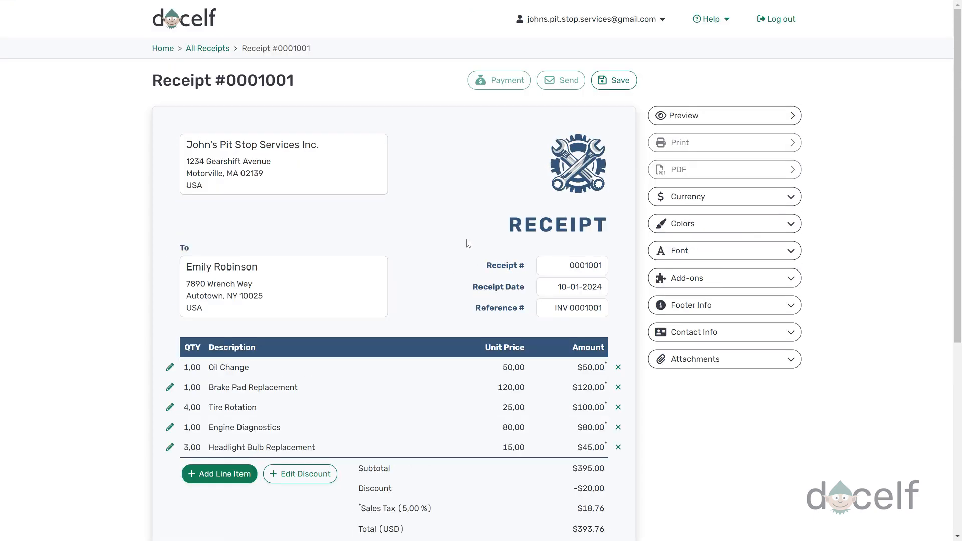
{"action": "left_click", "coordinate": [613, 84]}
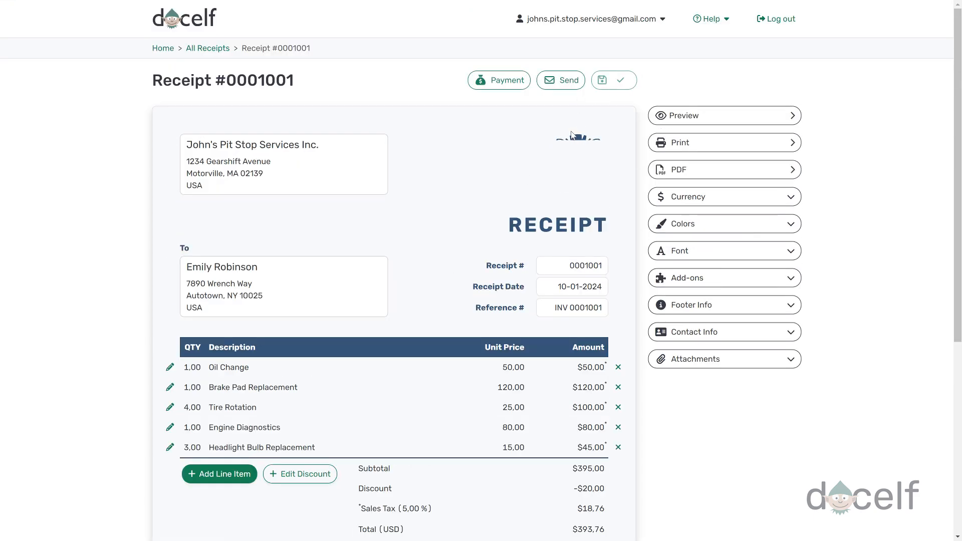
{"action": "left_click", "coordinate": [564, 88]}
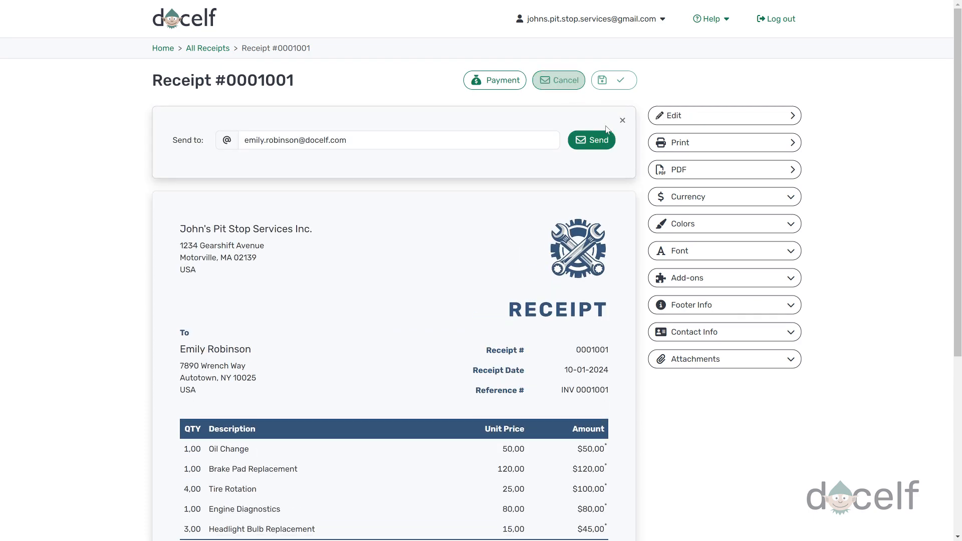
{"action": "left_click", "coordinate": [600, 141]}
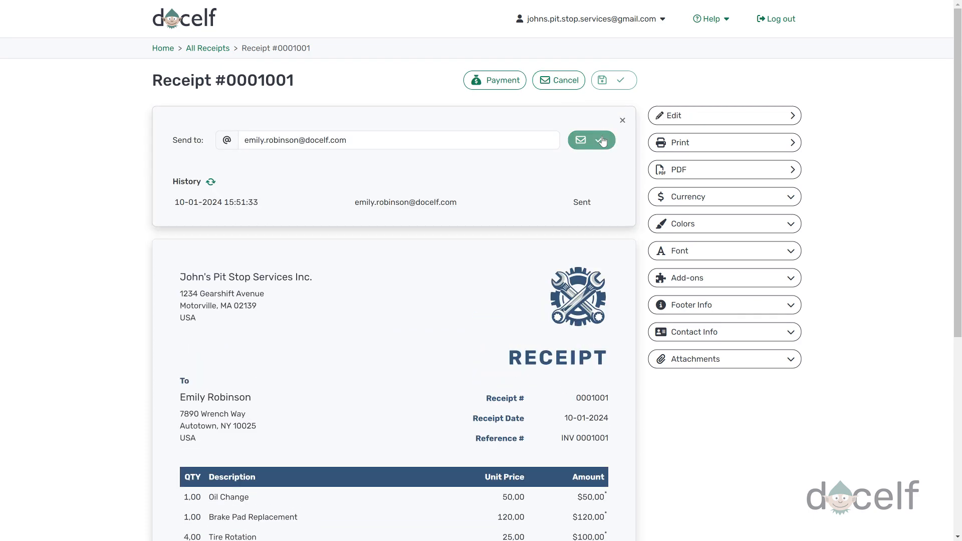